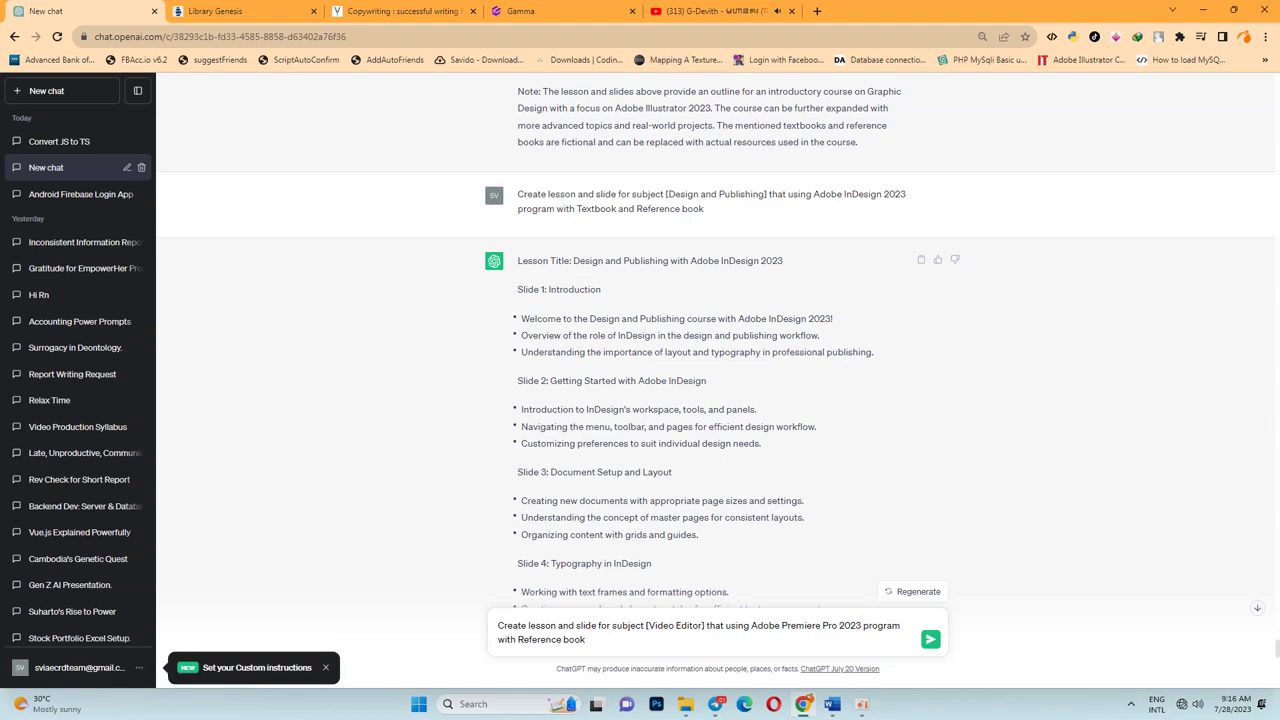
# Clear the leftover prompt from the ChatGPT message box.
pyautogui.scroll(3, 716, 350)
pyautogui.scroll(5, 716, 350)
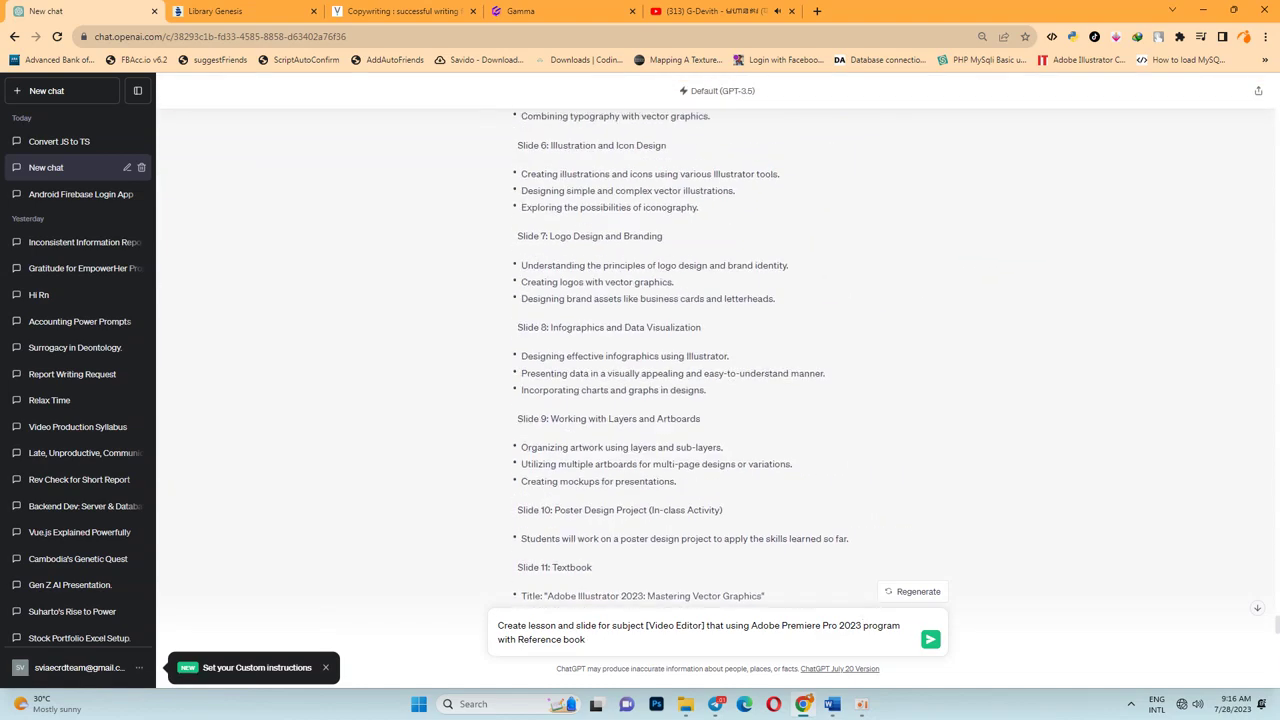
pyautogui.scroll(-1, 716, 350)
pyautogui.scroll(-5, 716, 350)
pyautogui.scroll(-3, 716, 350)
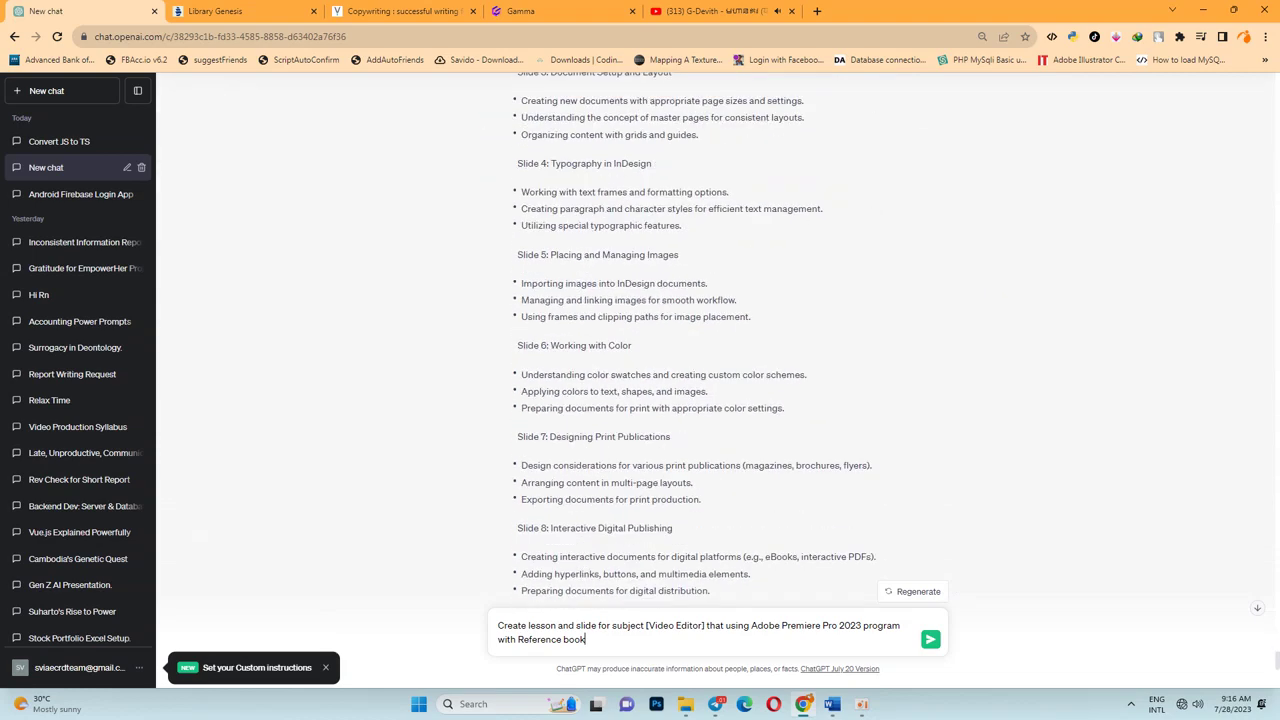
pyautogui.hotkey('ctrl', 'a')
pyautogui.hotkey('ctrl', 'c')
pyautogui.press('BackSpace')
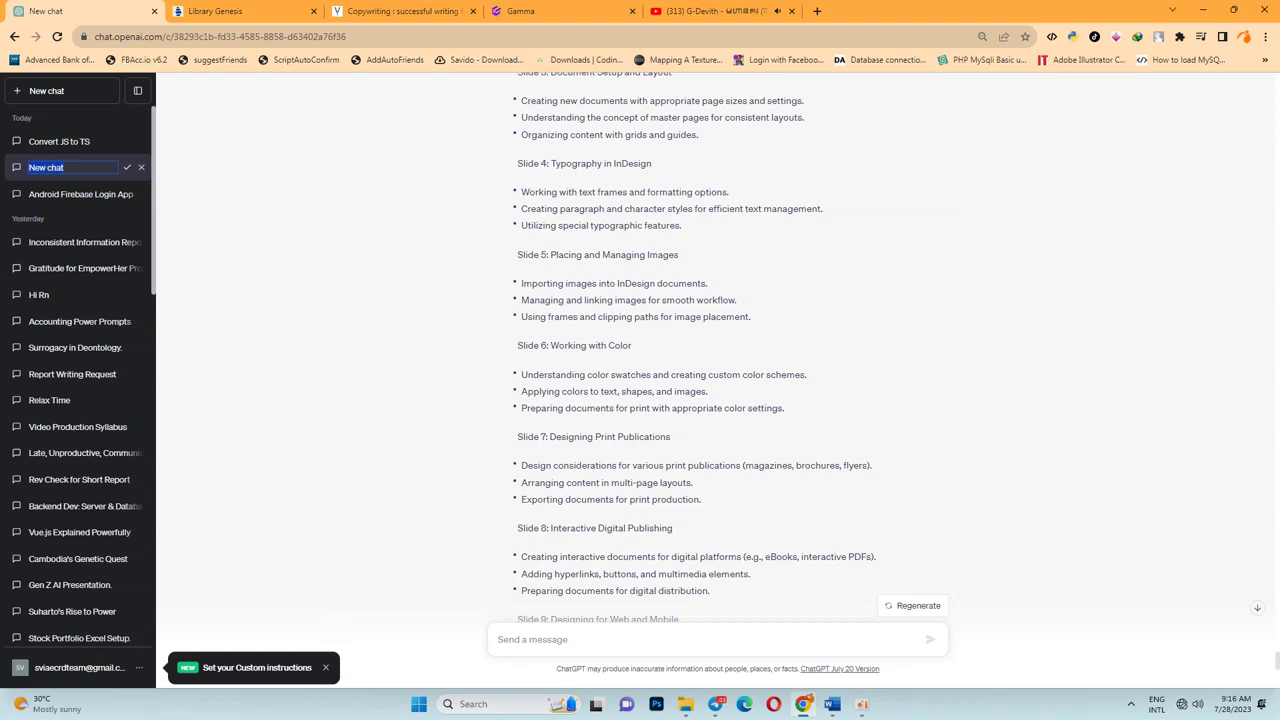
# Rename the InDesign chat to 'Design Textbook' and start a new chat.
pyautogui.write('Desi')
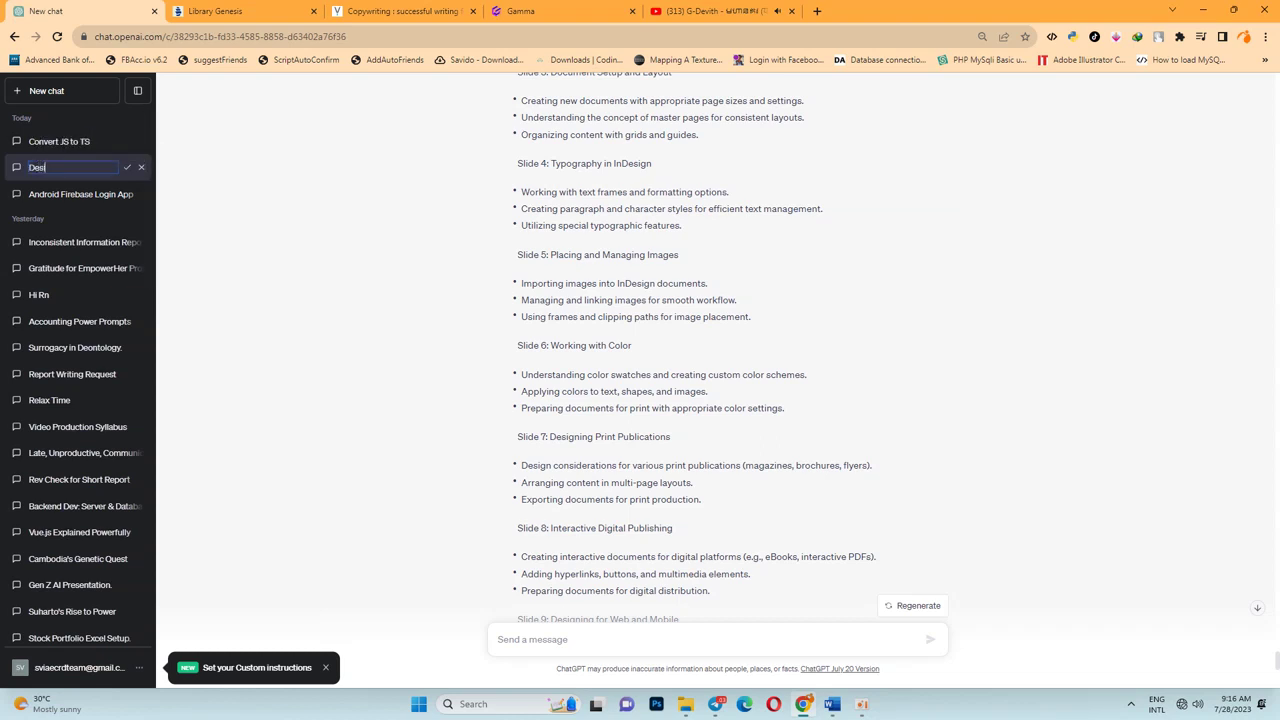
pyautogui.write('gn Tex')
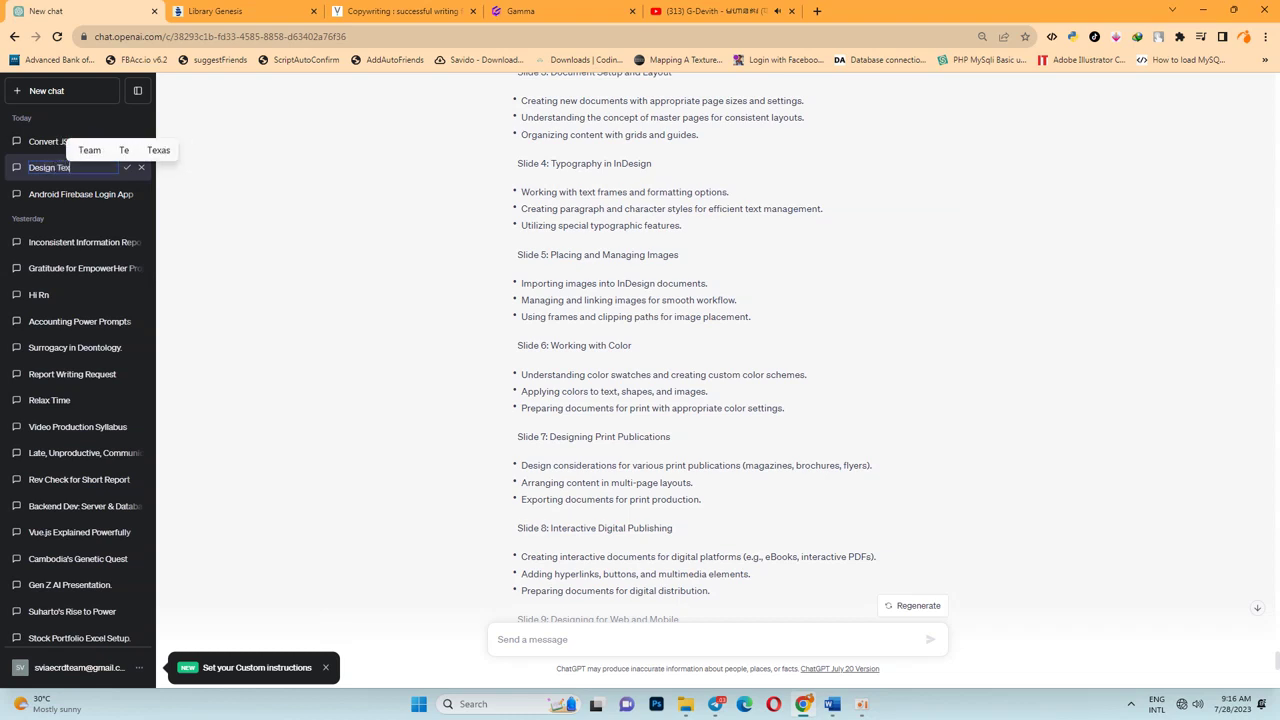
pyautogui.write('tbook')
pyautogui.press('Return')
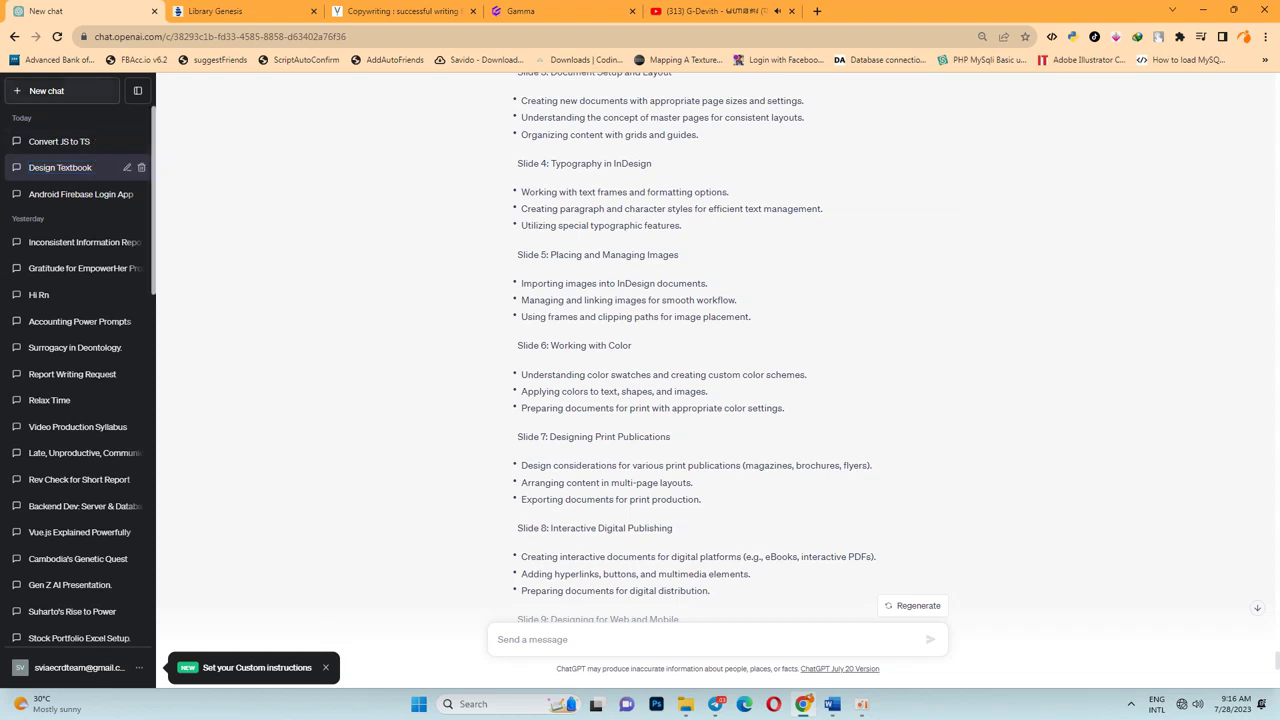
pyautogui.click(46, 91)
# Prompt GPT-4 for a Premiere Pro 2023 lesson and slide outline, then select its title.
pyautogui.click(768, 102)
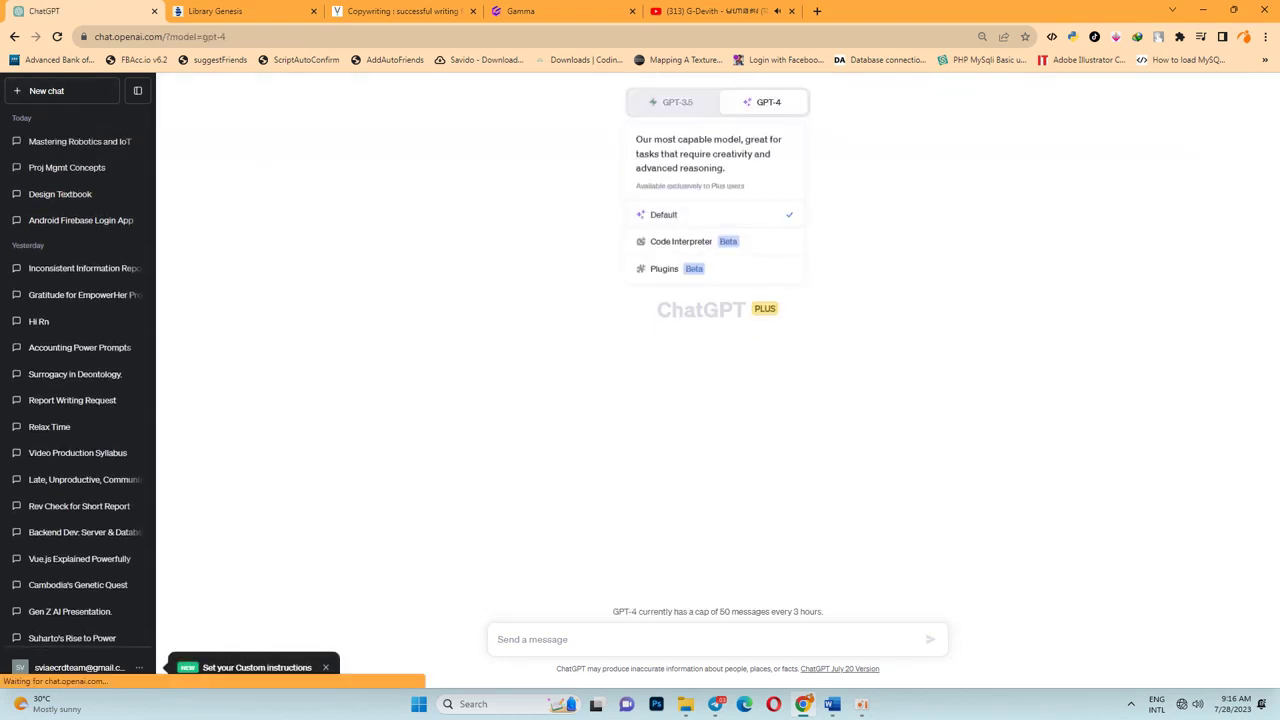
pyautogui.hotkey('ctrl', 'v')
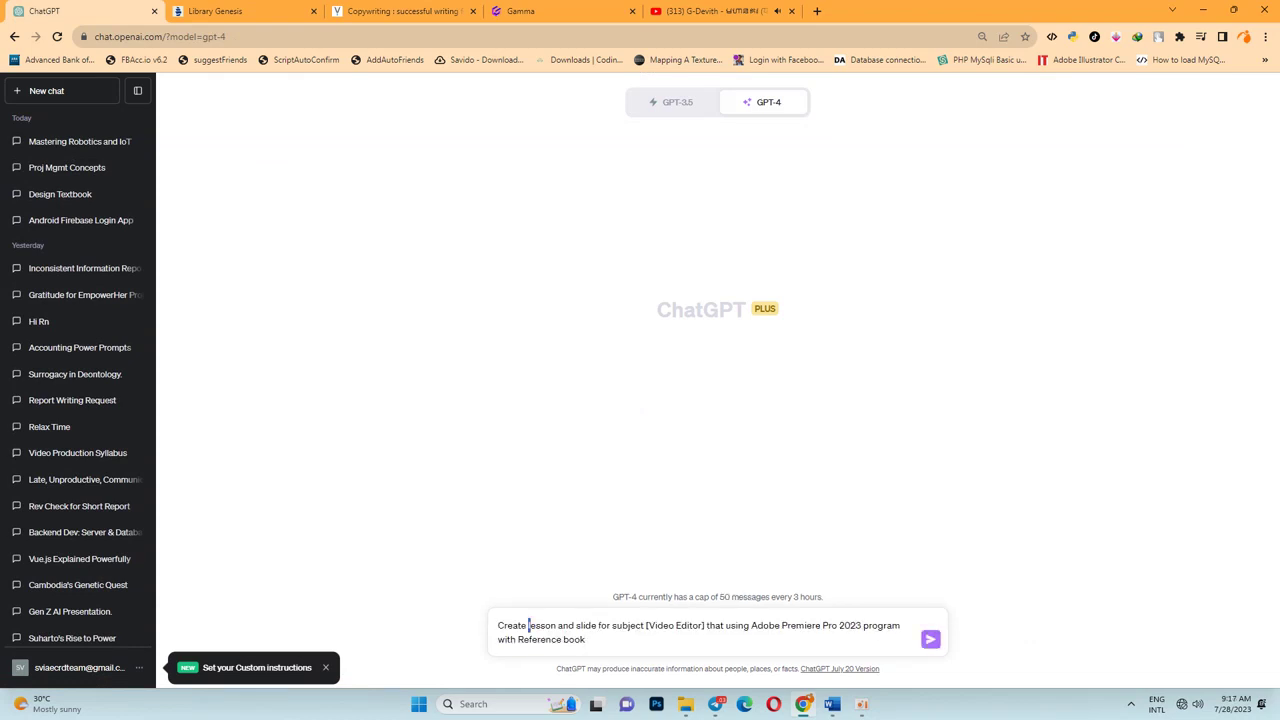
pyautogui.write('Lesson and ')
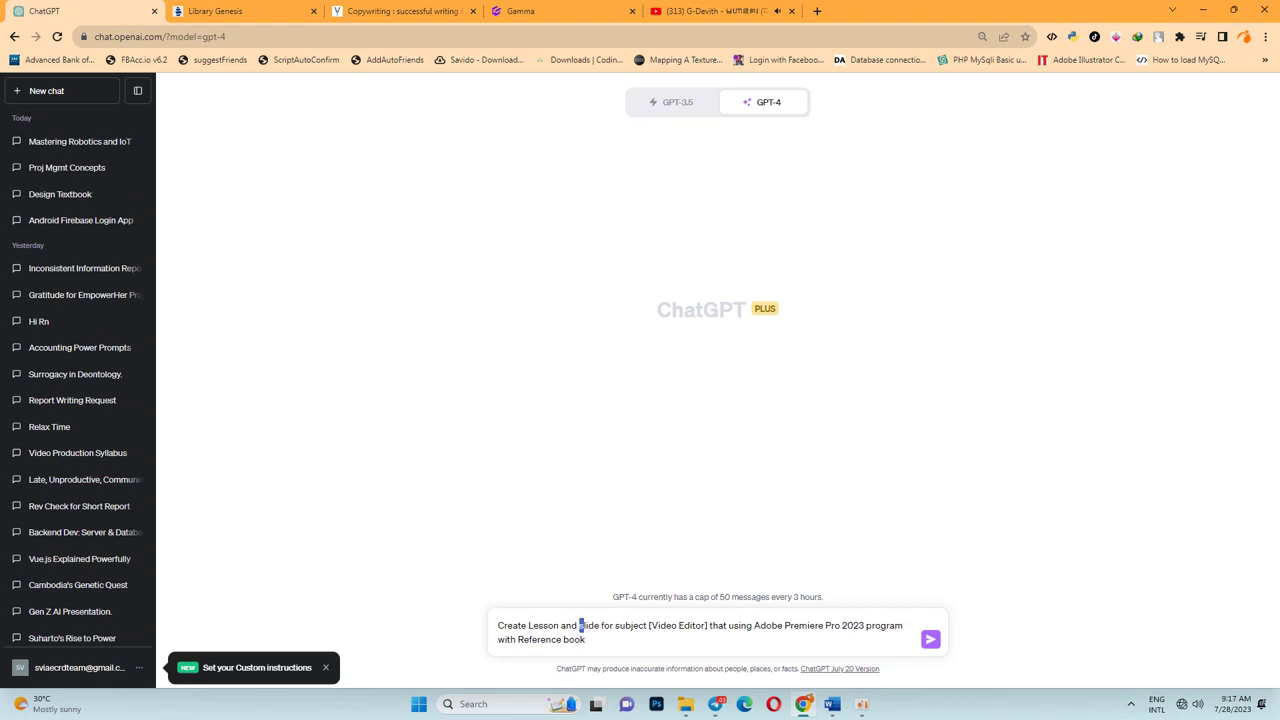
pyautogui.write('Slide')
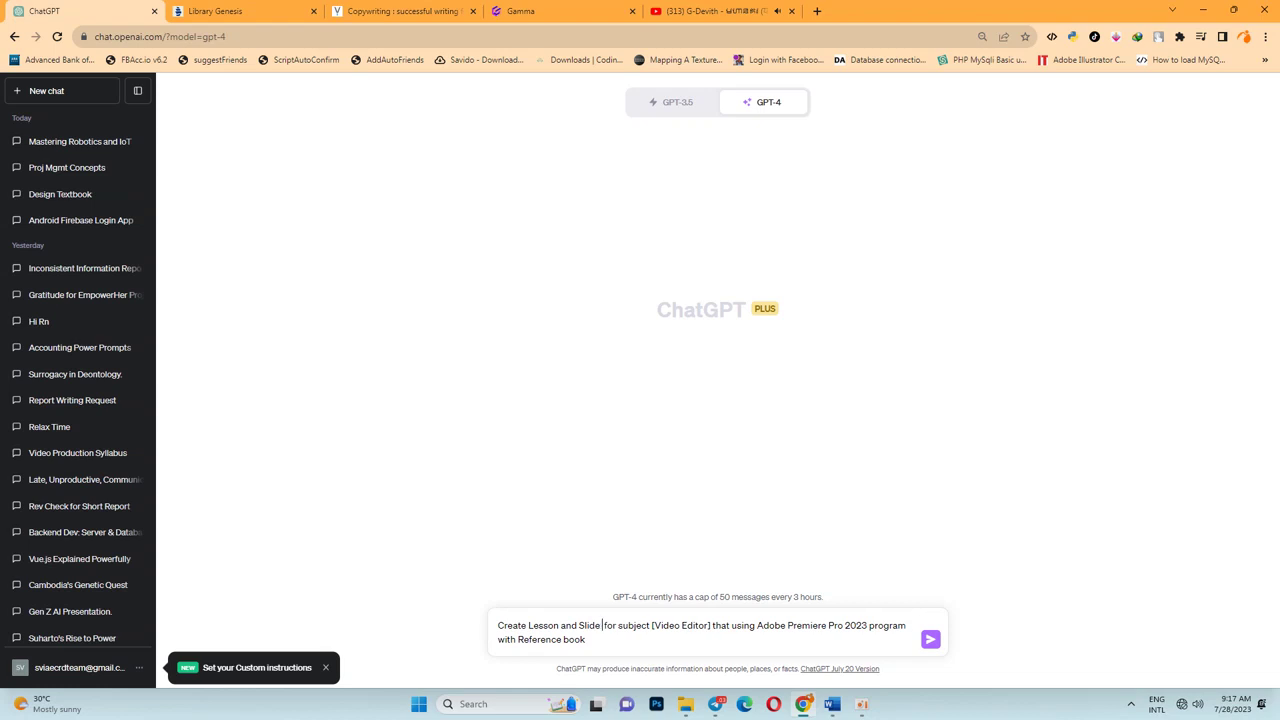
pyautogui.write(' Prese')
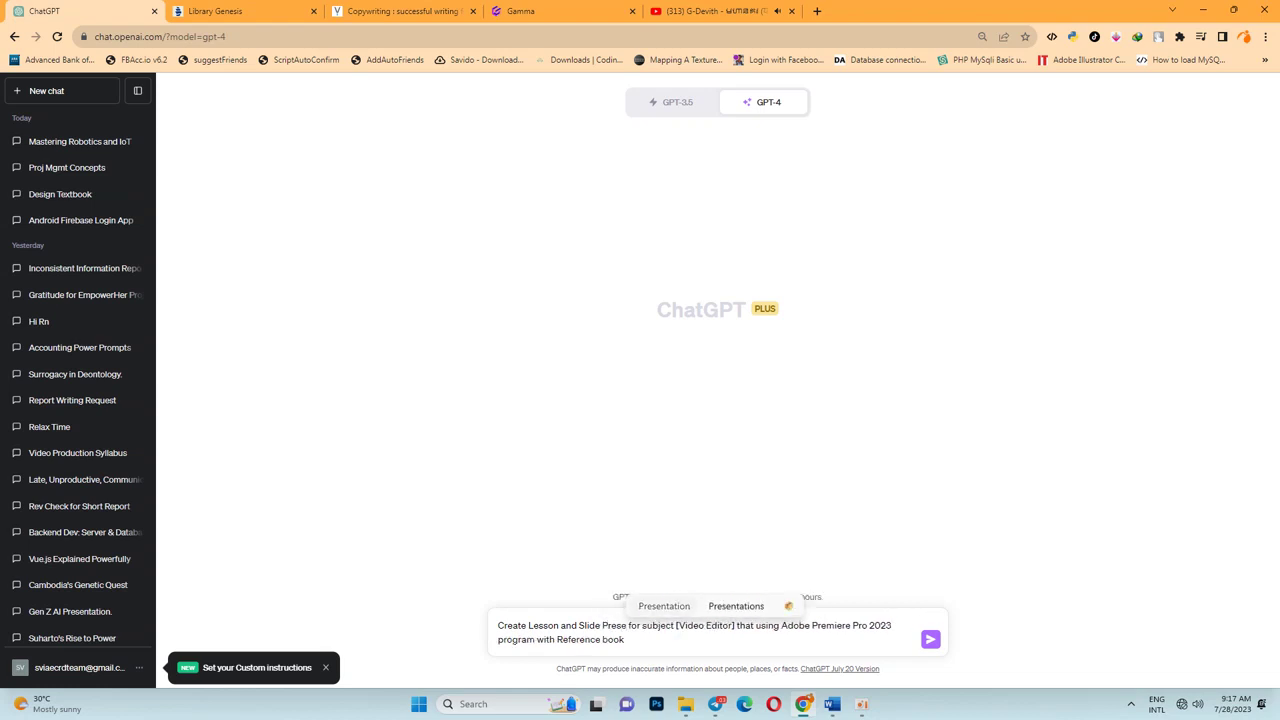
pyautogui.write('ntation')
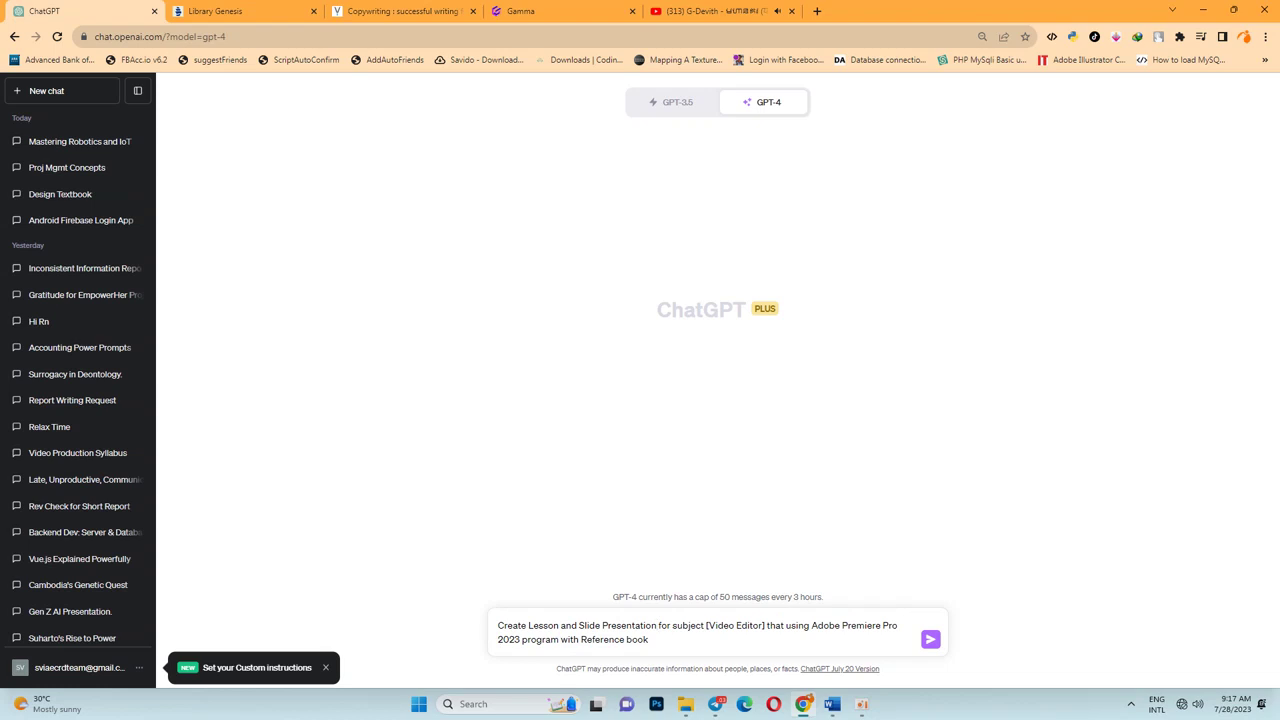
pyautogui.click(930, 639)
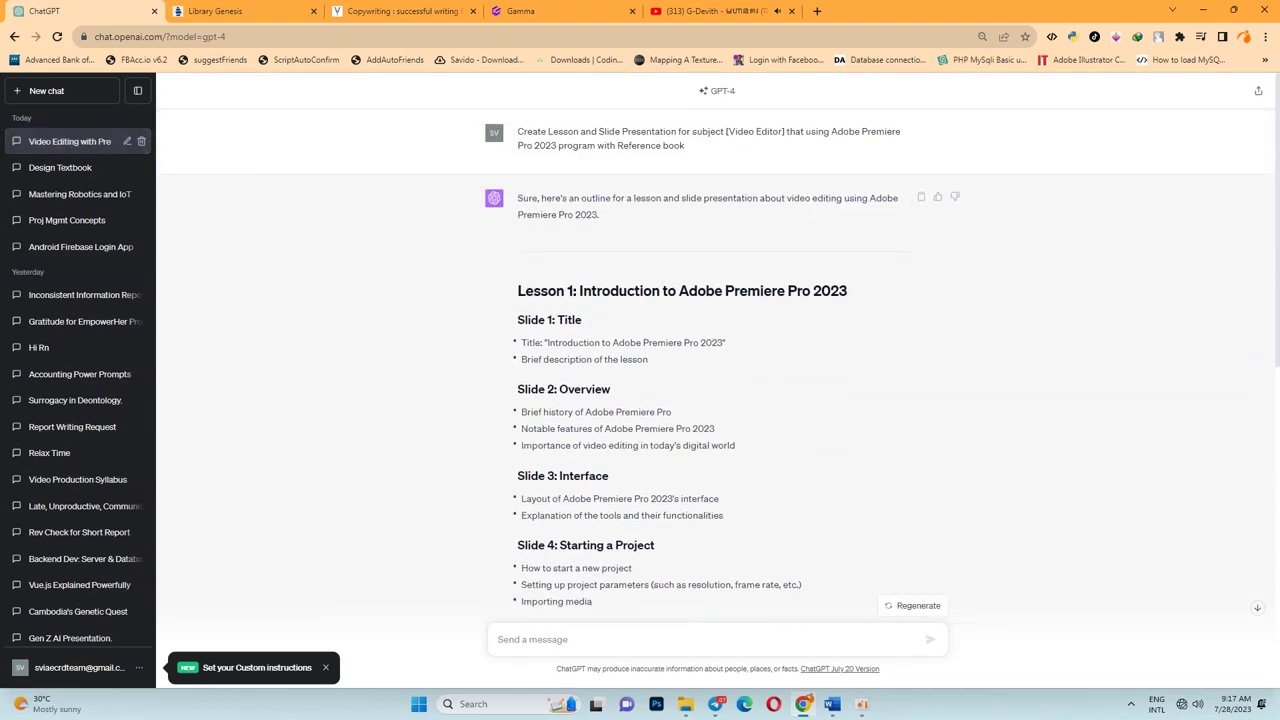
pyautogui.moveTo(578, 290); pyautogui.dragTo(848, 290)
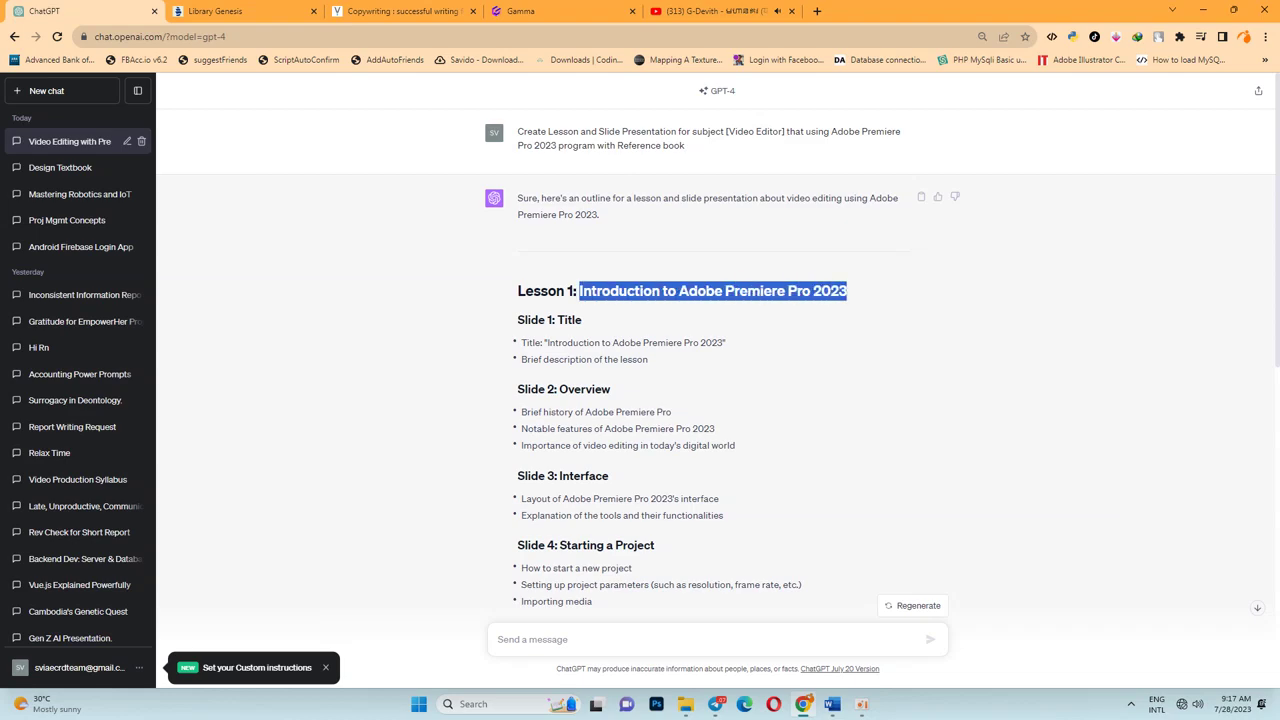
pyautogui.click(520, 11)
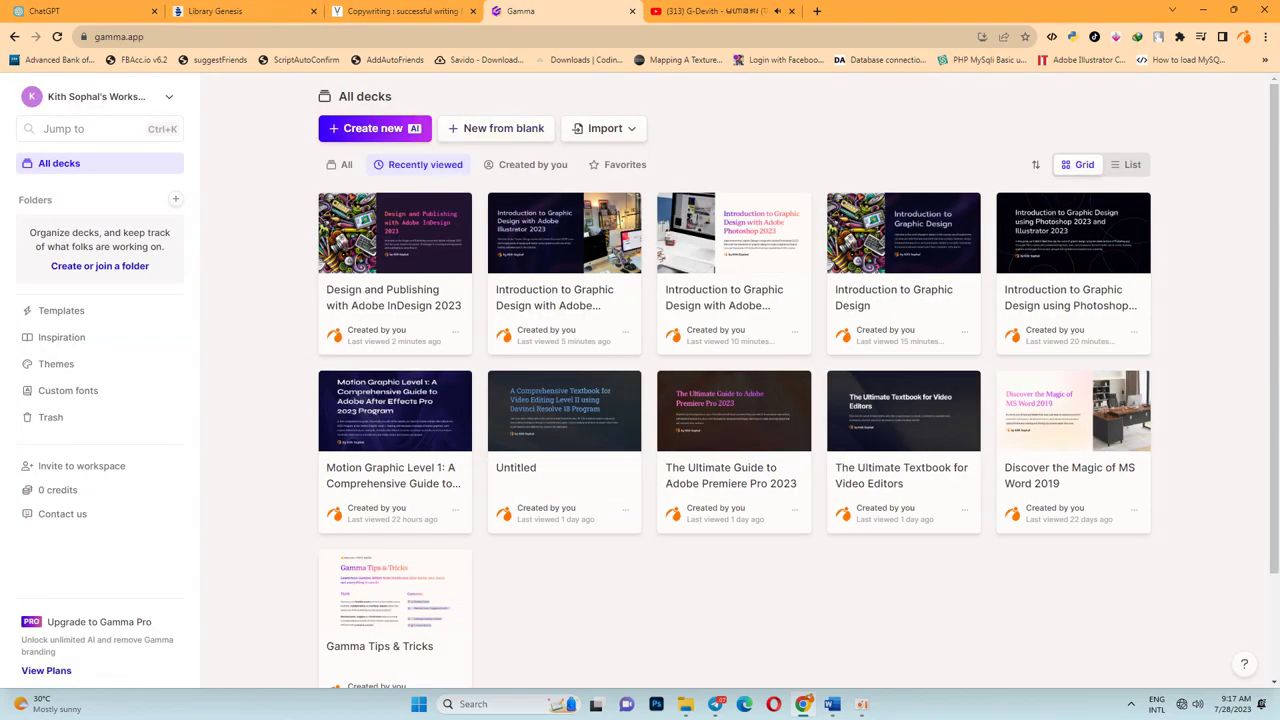
# Copy Gamma's referral link, then choose Presentation in the window with 600 credits.
pyautogui.click(373, 128)
pyautogui.click(548, 290)
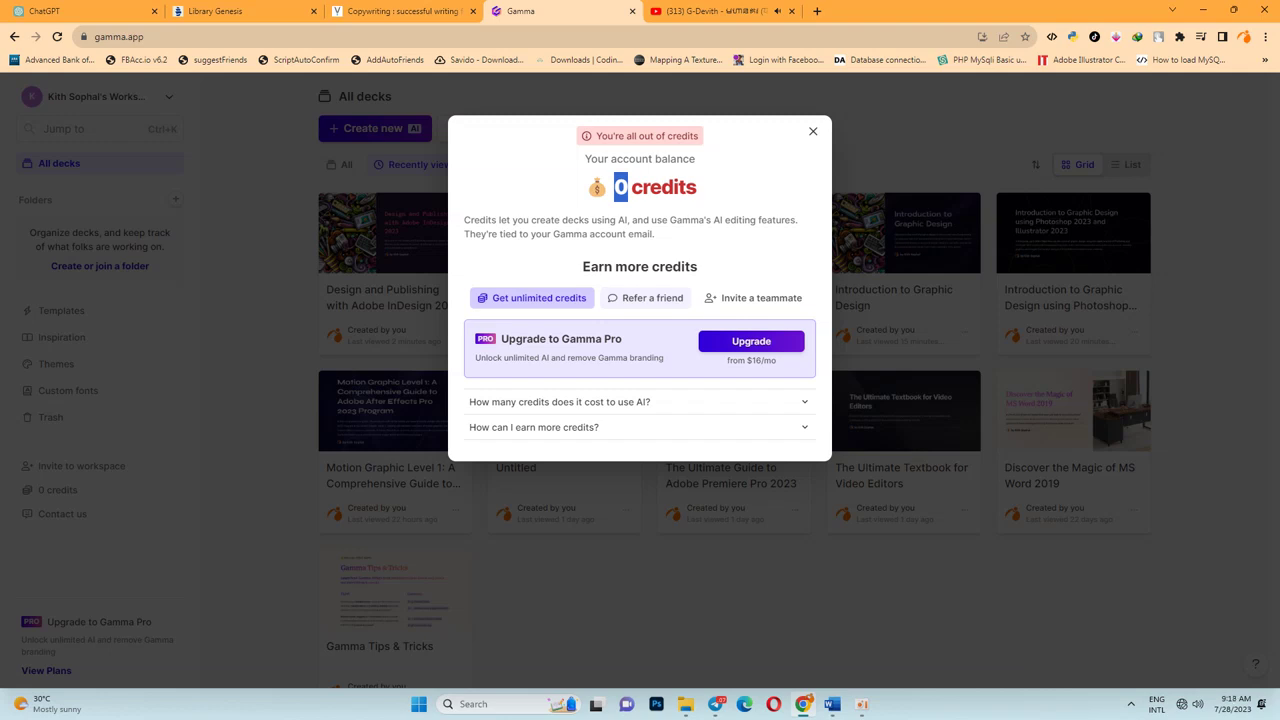
pyautogui.click(646, 297)
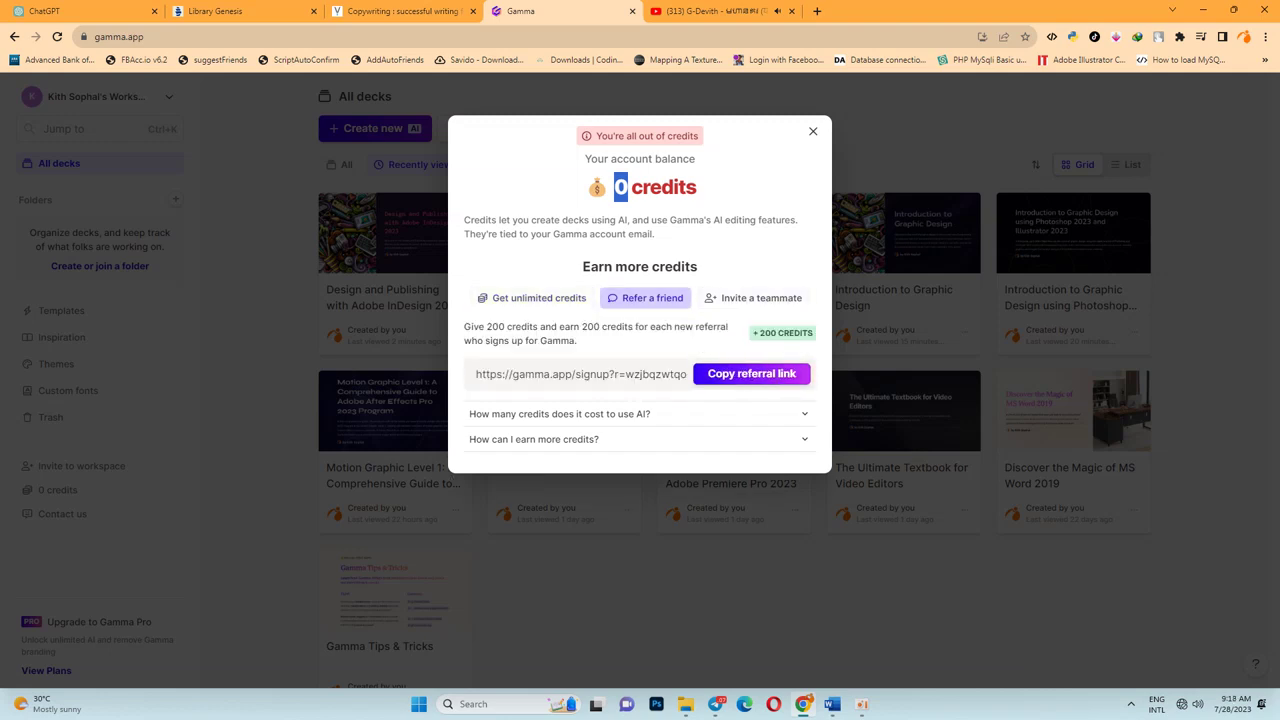
pyautogui.click(751, 373)
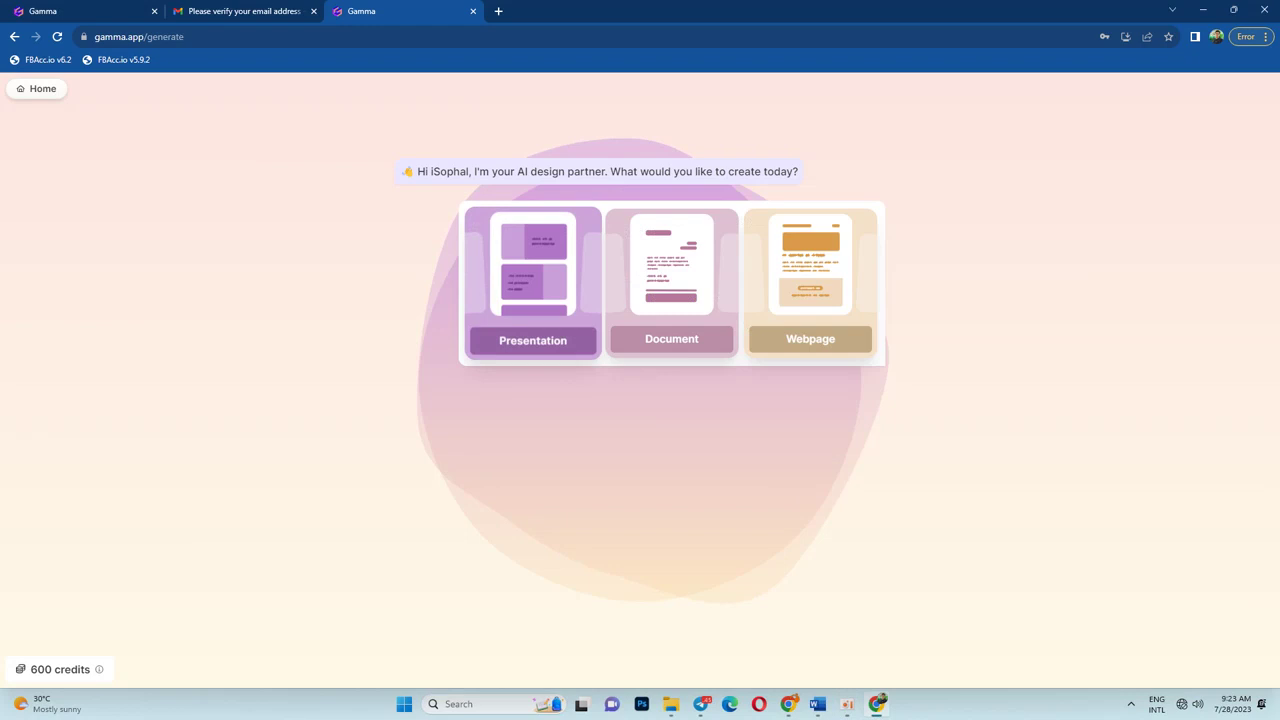
pyautogui.click(532, 338)
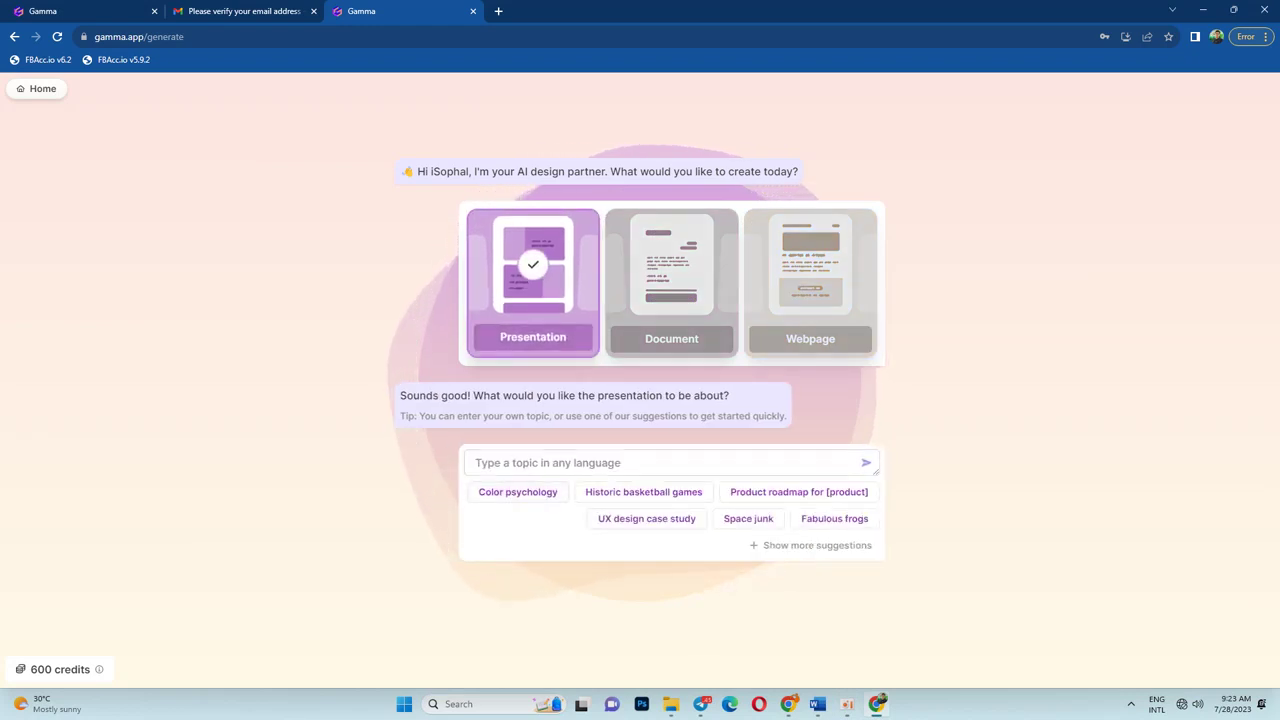
pyautogui.moveTo(803, 704)
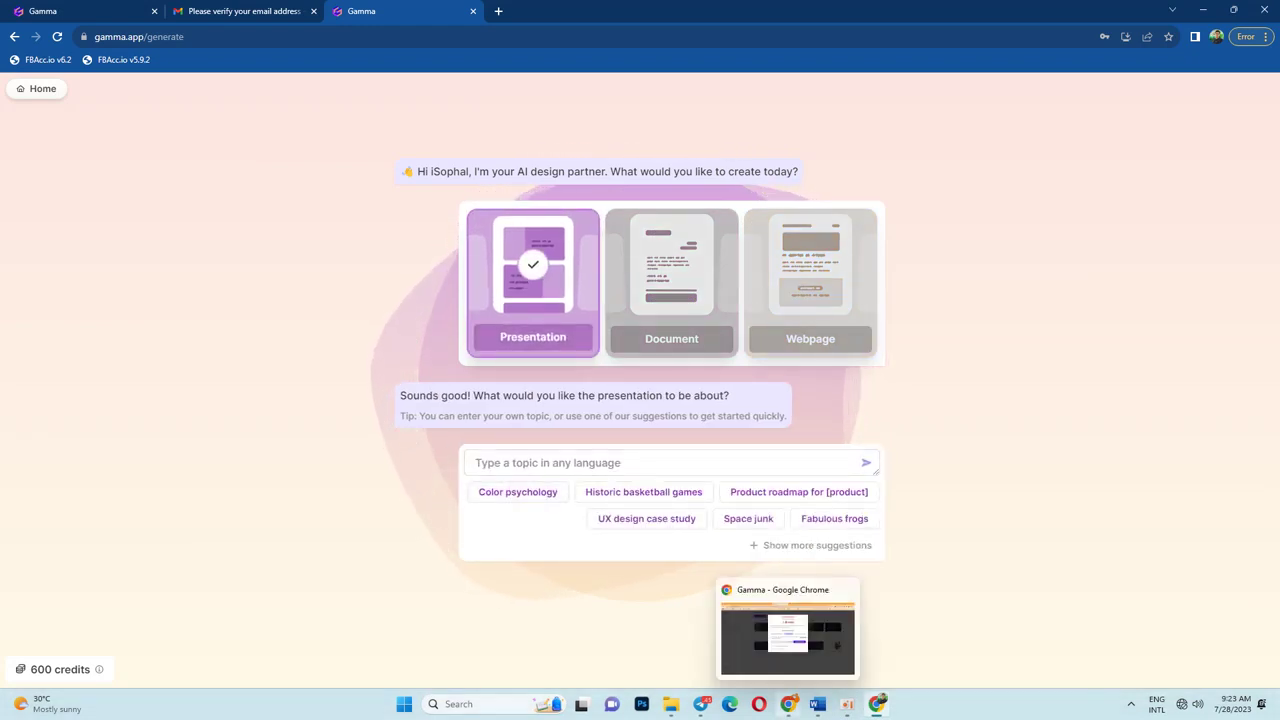
# Submit 'Introduction to Adobe Premiere Pro 2023', copied from ChatGPT, as Gamma's presentation topic.
pyautogui.click(788, 630)
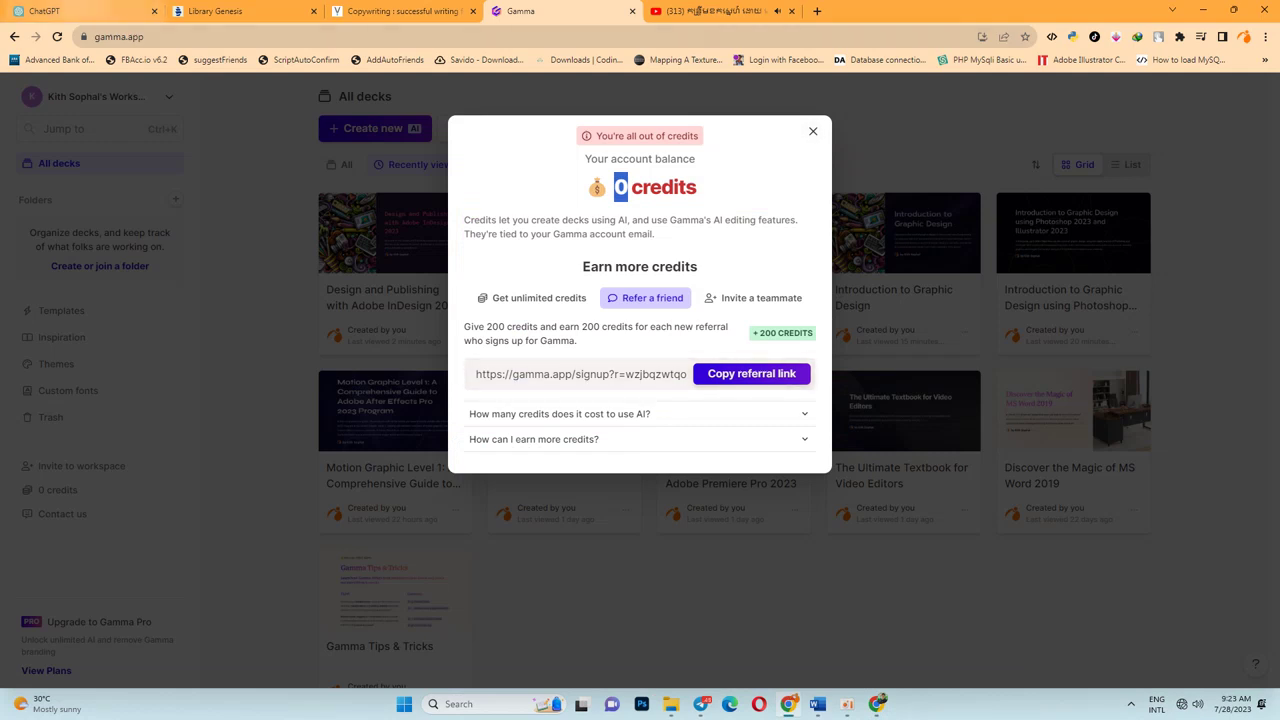
pyautogui.click(80, 11)
pyautogui.rightClick(628, 290)
pyautogui.click(662, 298)
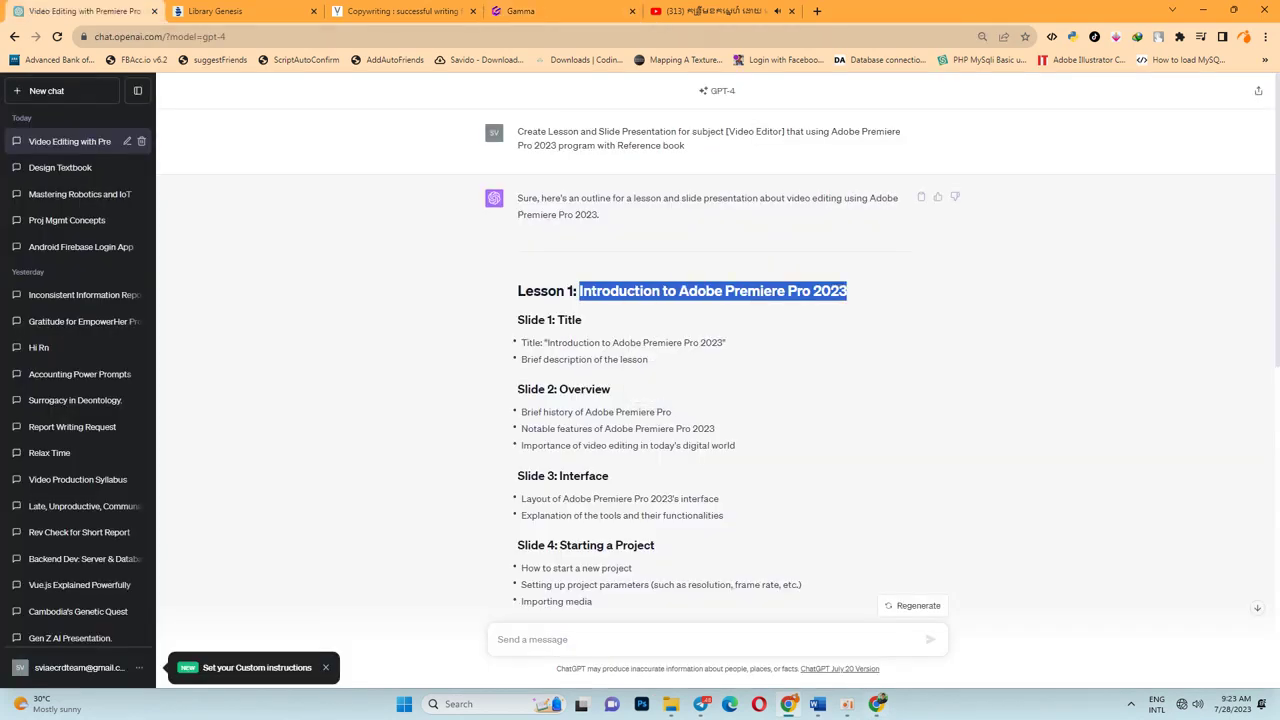
pyautogui.hotkey('alt', 'Tab')
pyautogui.hotkey('ctrl', 'v')
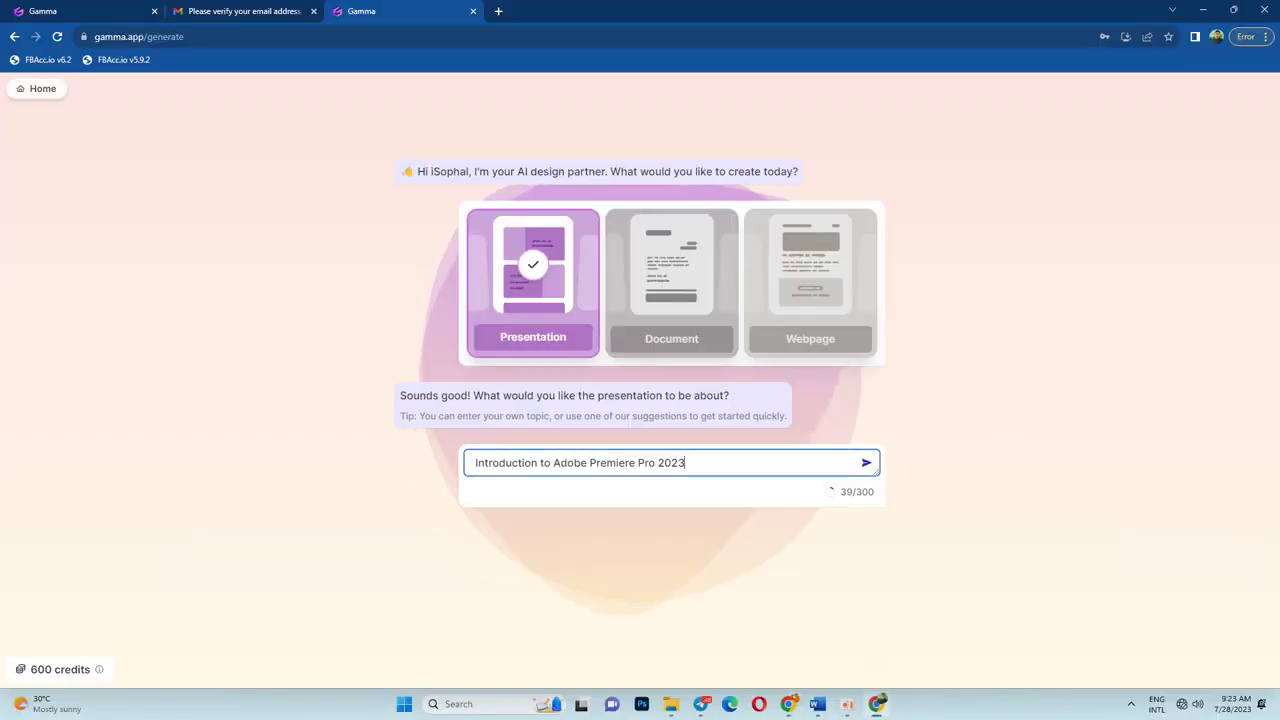
pyautogui.click(866, 462)
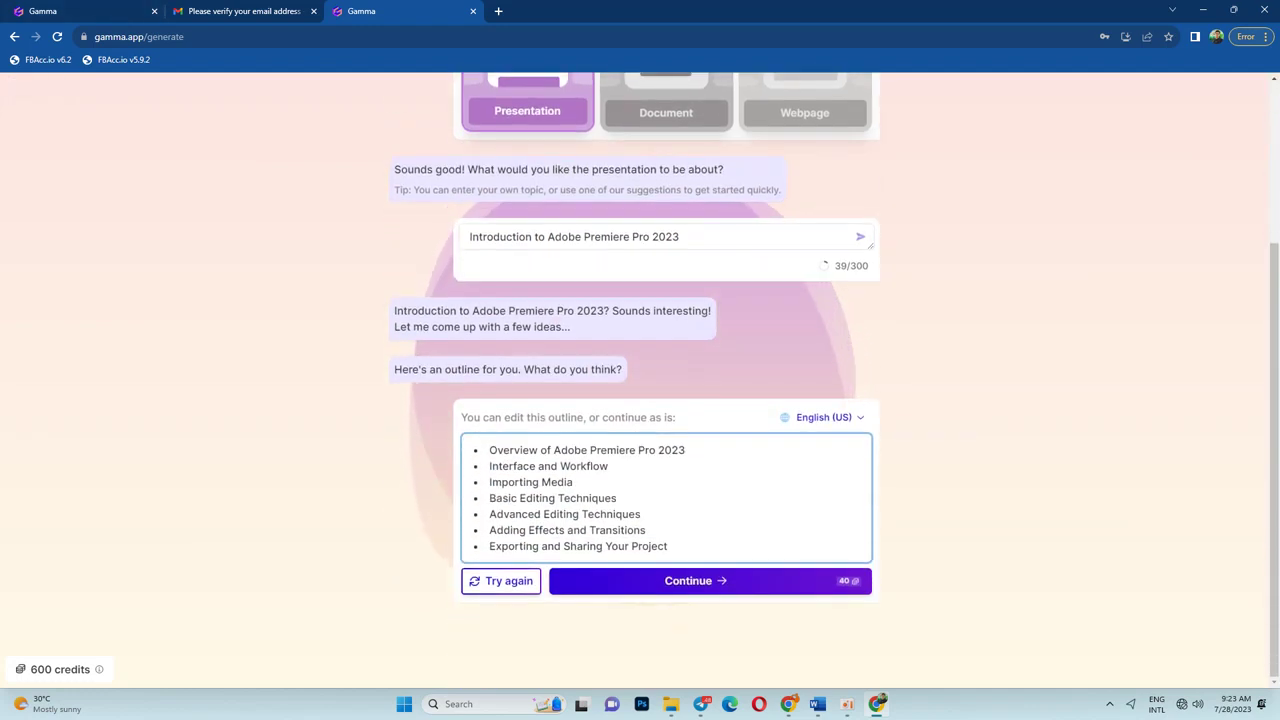
# Replace Gamma's suggested outline with ChatGPT's Slide 1–10 outline.
pyautogui.hotkey('alt', 'Tab')
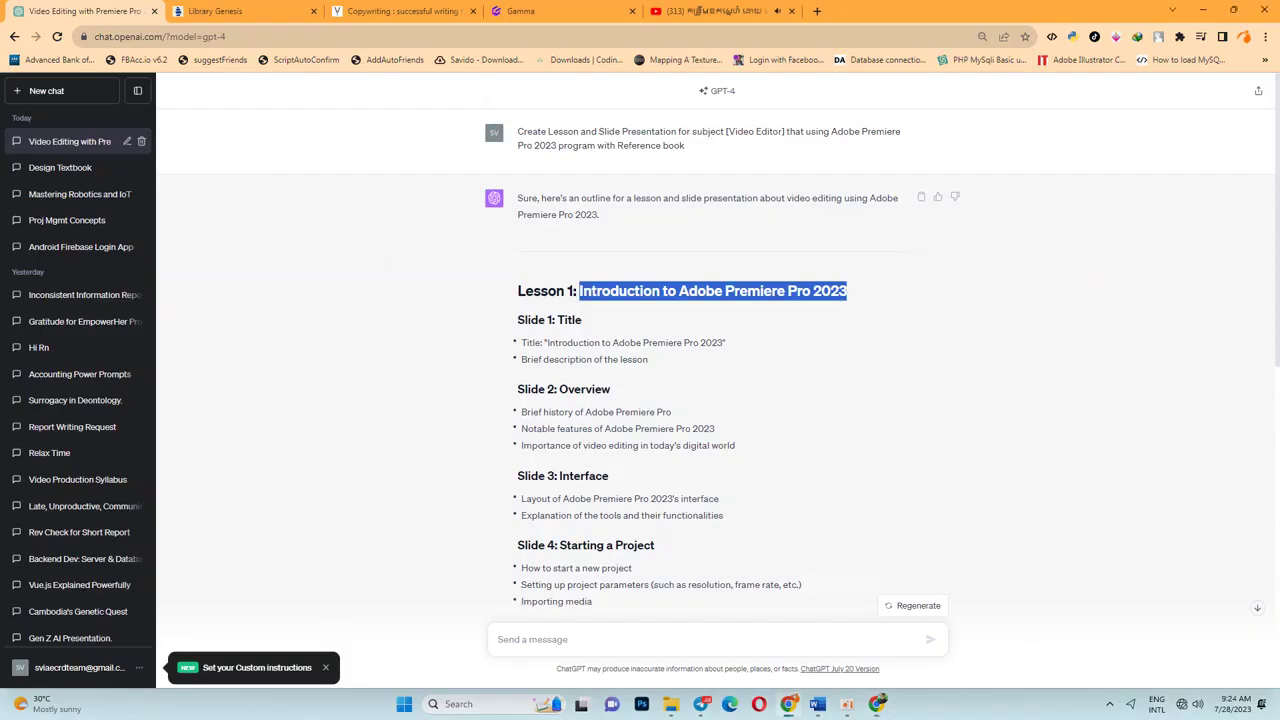
pyautogui.moveTo(518, 320); pyautogui.dragTo(560, 389)
pyautogui.scroll(-2, 716, 350)
pyautogui.scroll(-4, 716, 350)
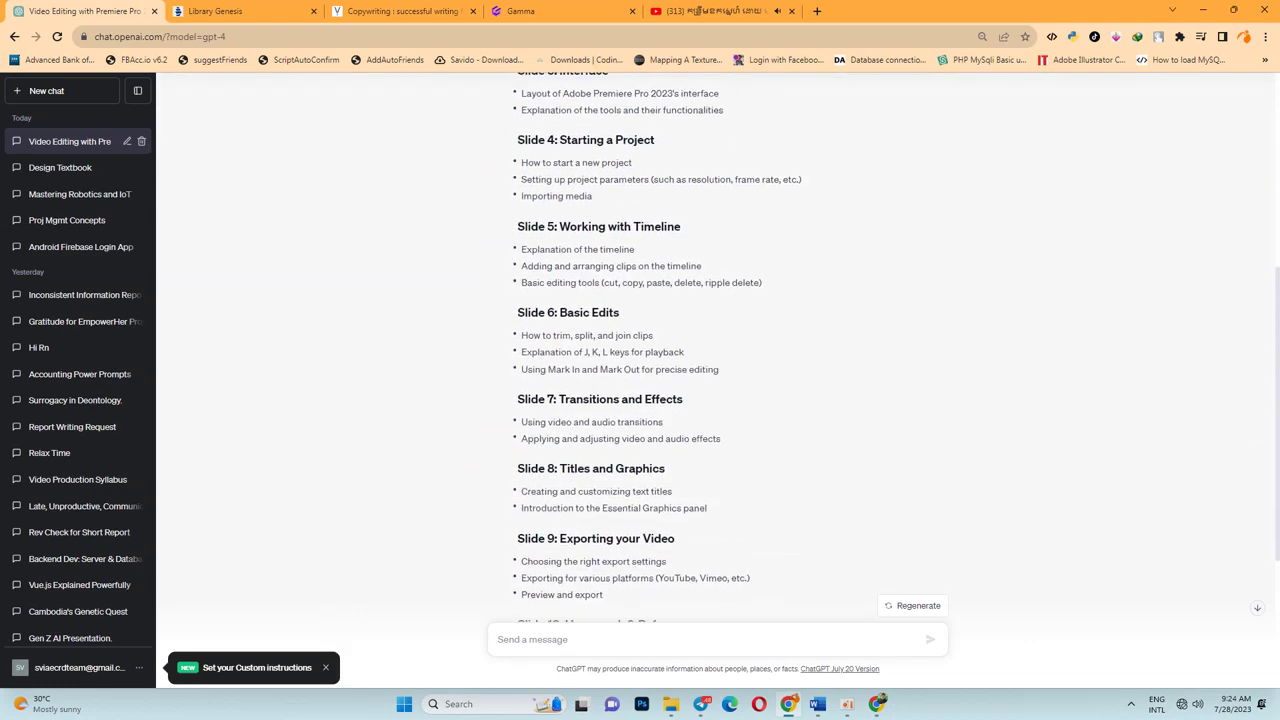
pyautogui.scroll(-2, 716, 350)
pyautogui.keyDown('shift'); pyautogui.click(582, 487); pyautogui.keyUp('shift')
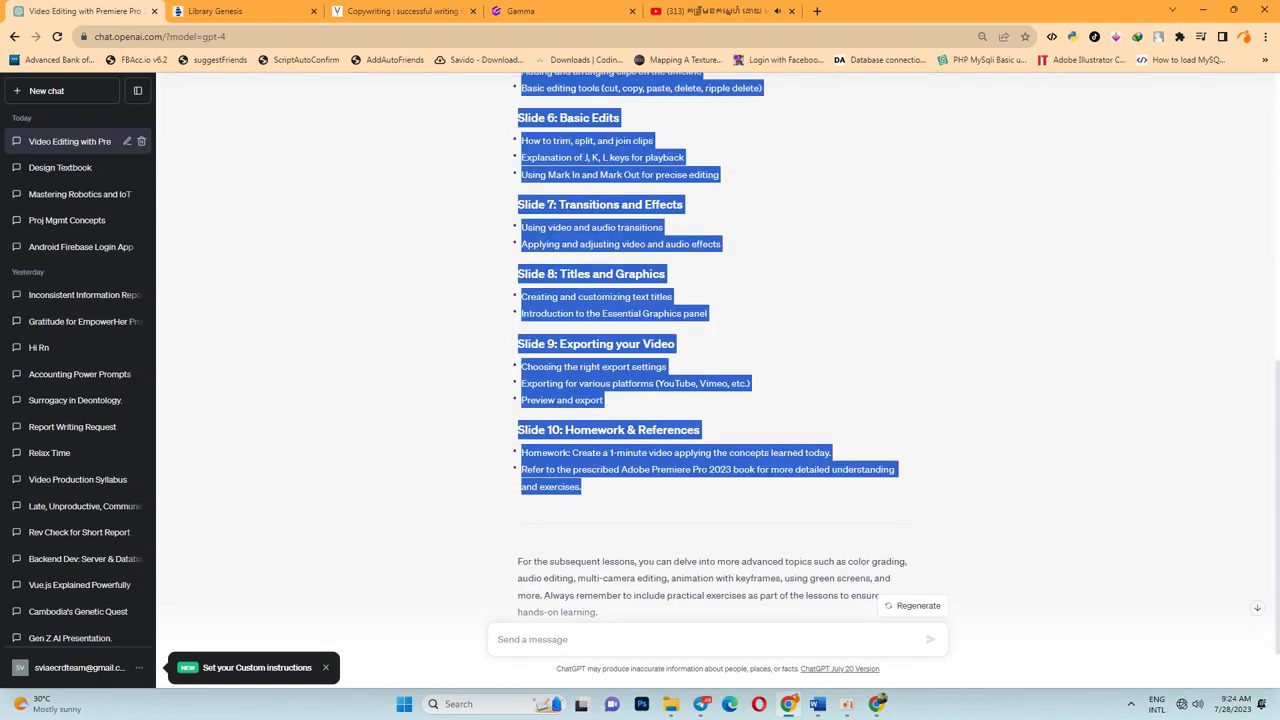
pyautogui.hotkey('ctrl', 'c')
pyautogui.hotkey('alt', 'Tab')
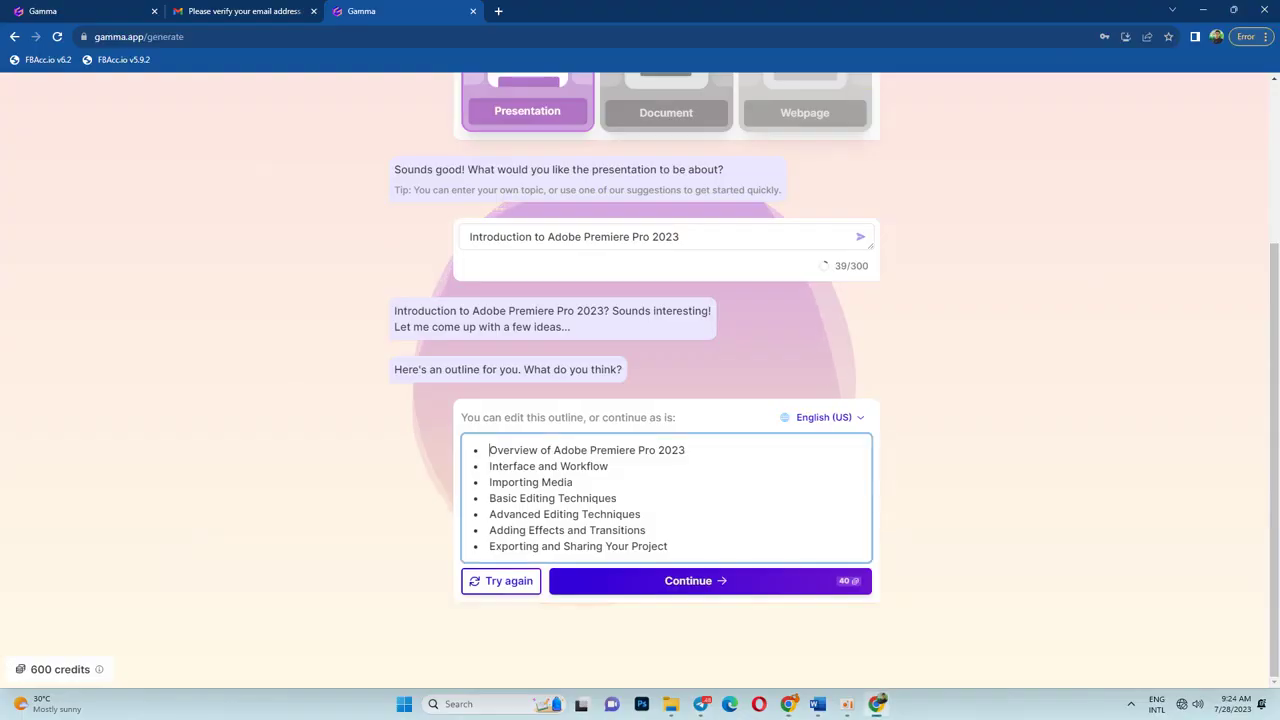
pyautogui.hotkey('ctrl', 'a')
pyautogui.hotkey('ctrl', 'v')
pyautogui.scroll(5, 666, 518)
pyautogui.scroll(5, 666, 518)
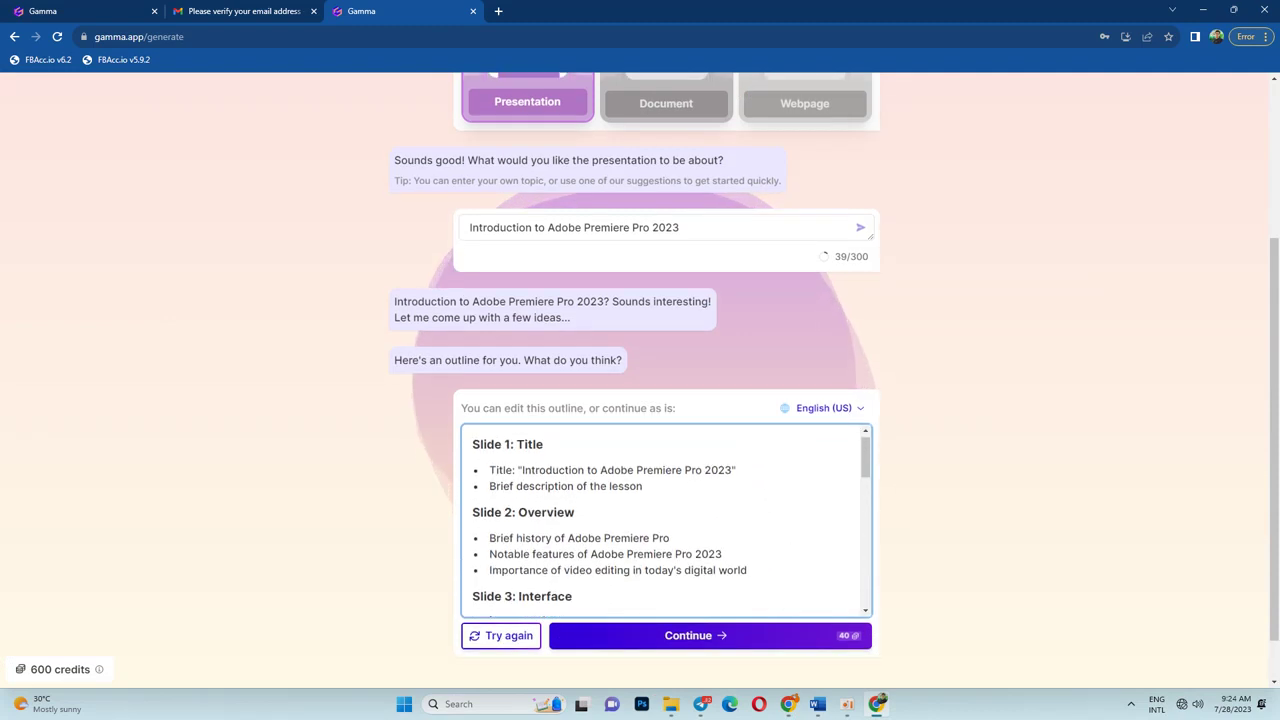
pyautogui.scroll(-8, 666, 518)
pyautogui.scroll(-3, 666, 518)
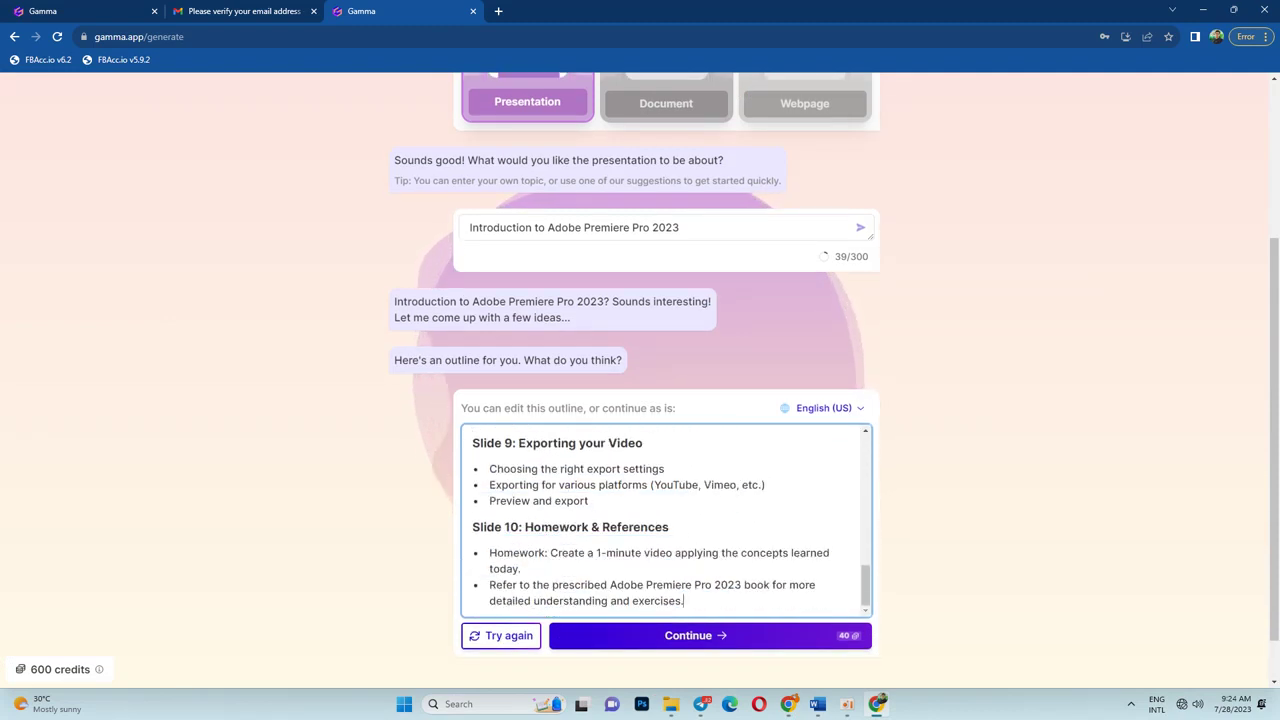
pyautogui.moveTo(846, 636)
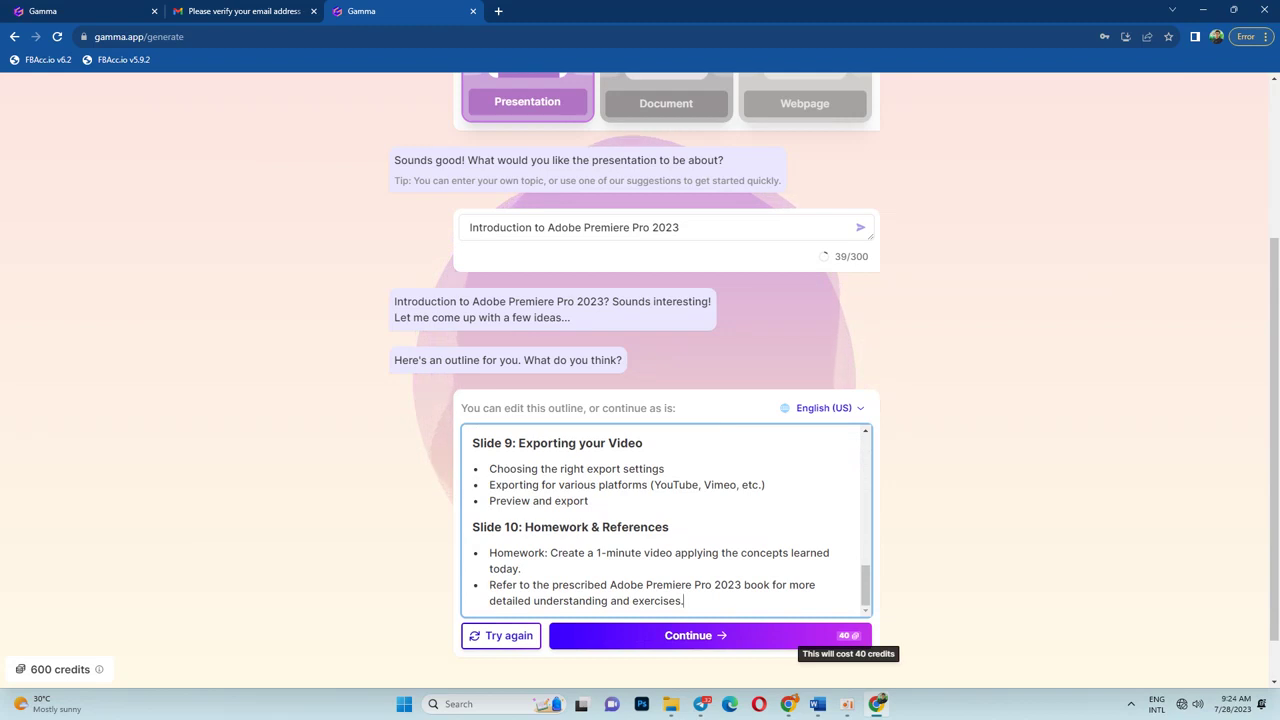
pyautogui.scroll(10, 666, 518)
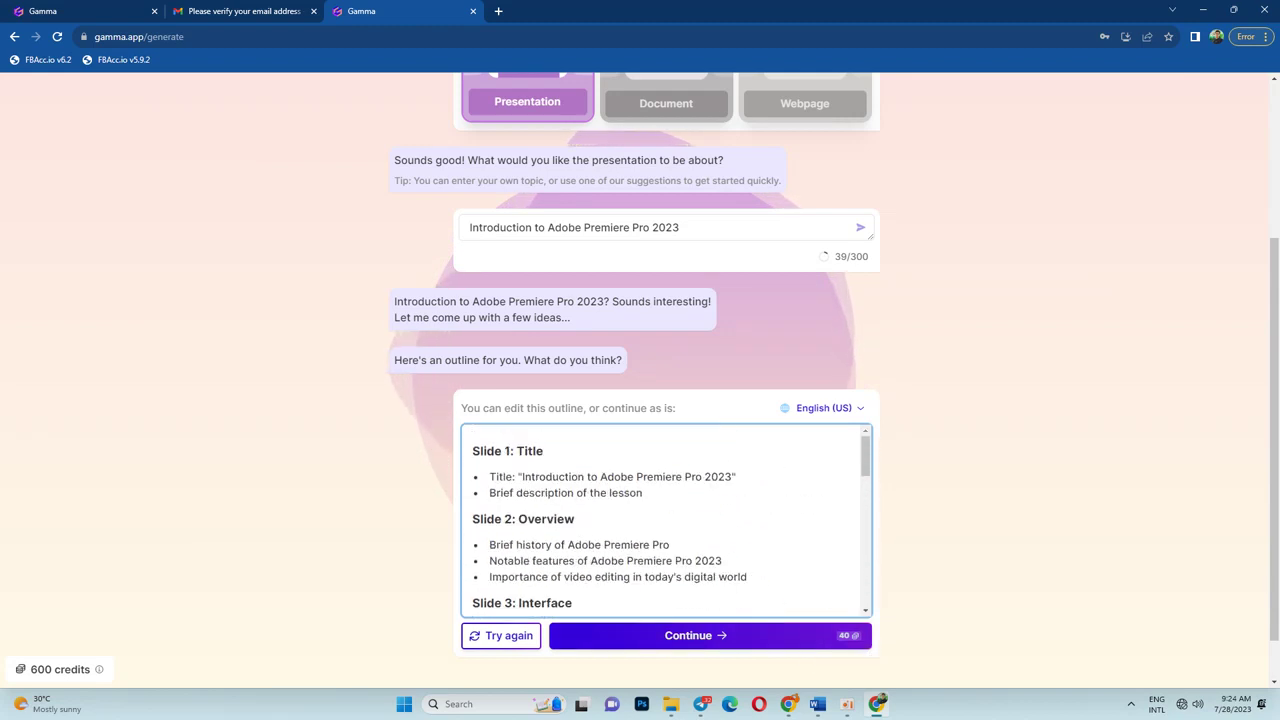
# Review the Premiere Pro outline and continue to the Pick a theme page.
pyautogui.scroll(-10, 666, 518)
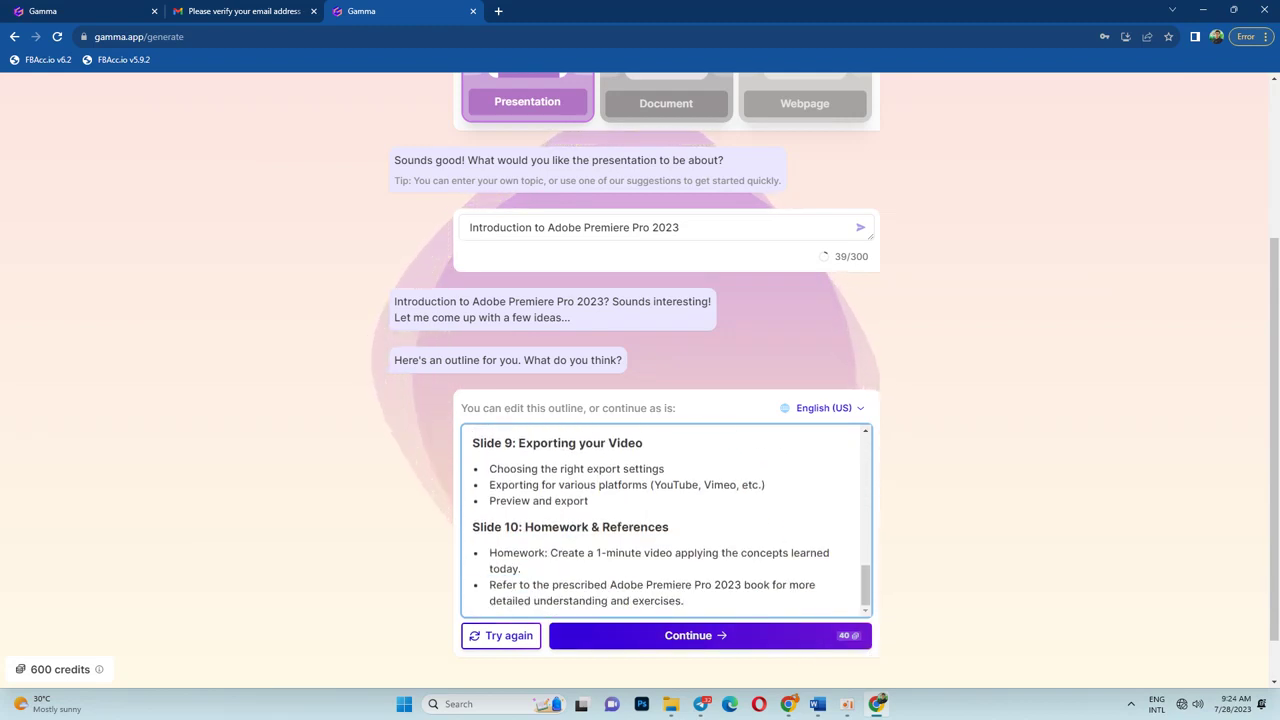
pyautogui.click(700, 635)
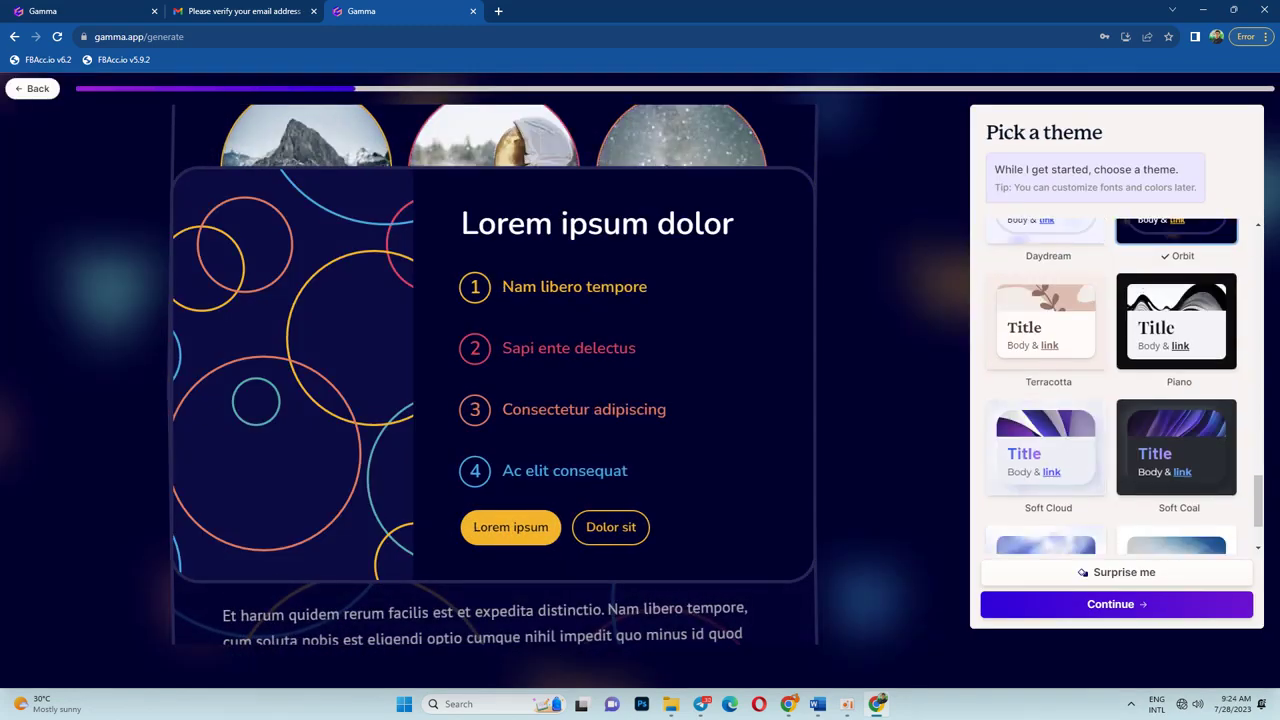
# Pick the Soft Cloud theme card and let Gamma generate the slides.
pyautogui.scroll(-1, 1125, 385)
pyautogui.click(1046, 380)
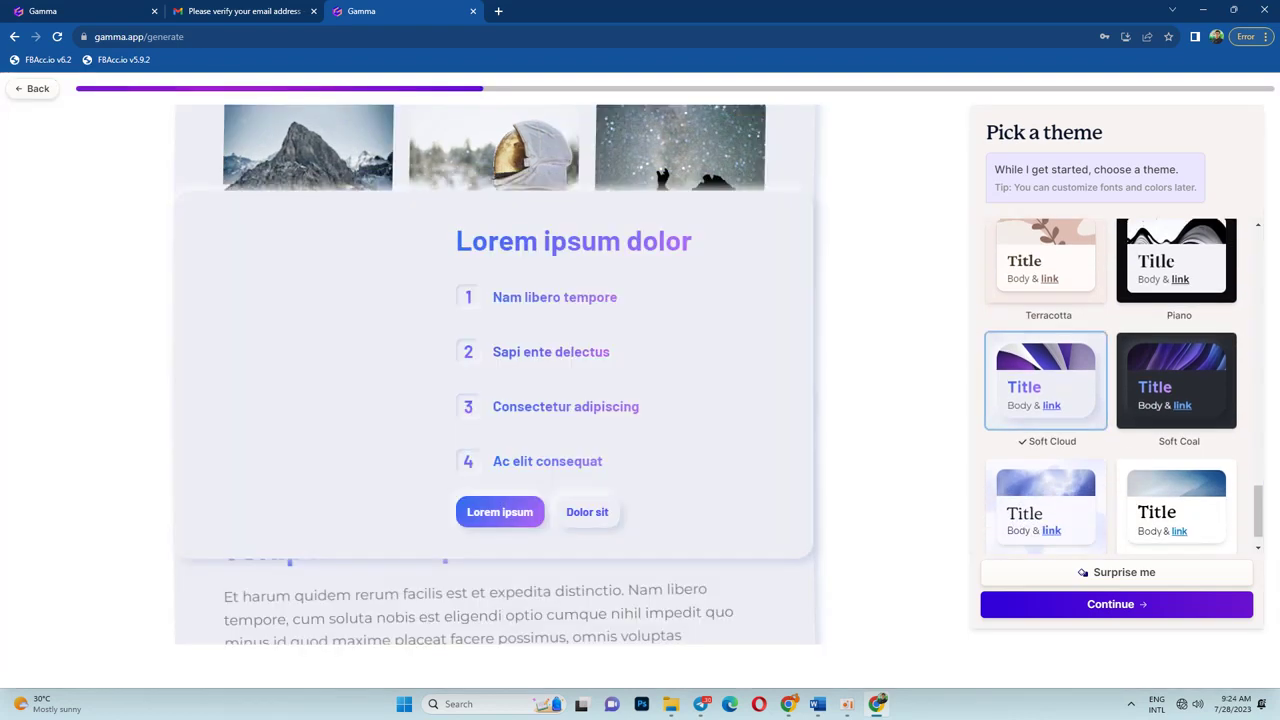
pyautogui.scroll(-1, 1124, 385)
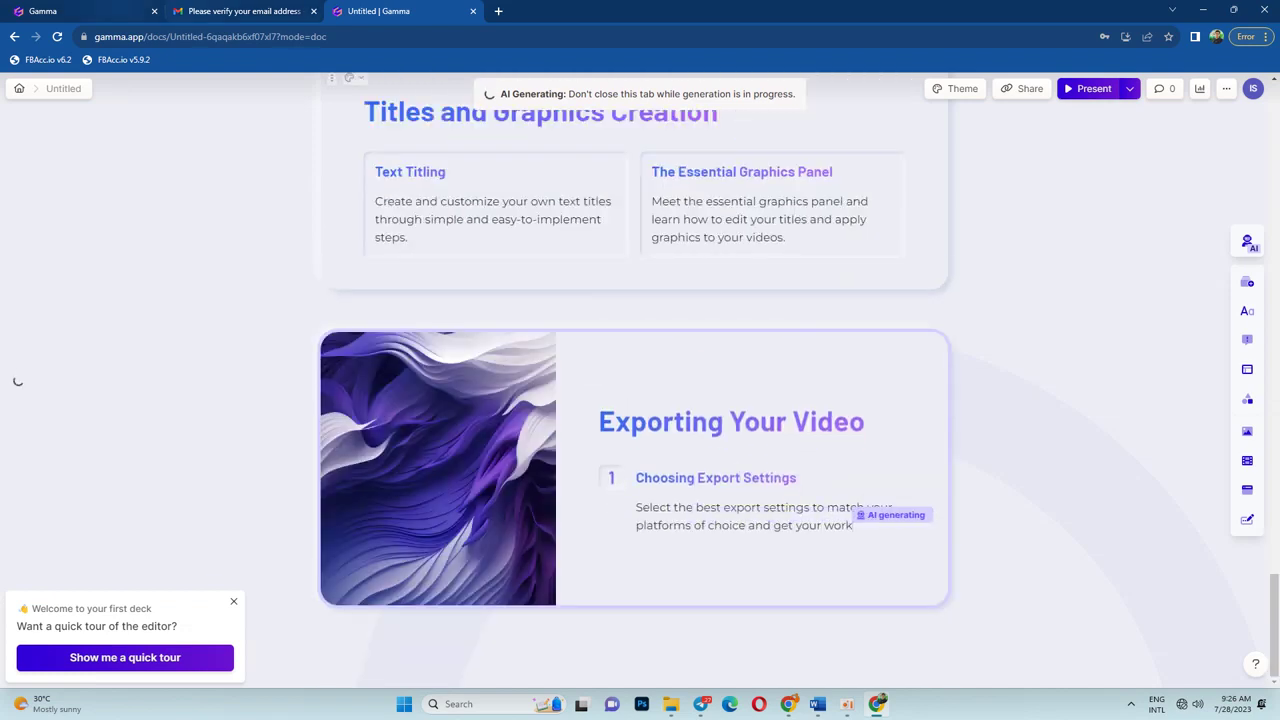
# Scroll through ChatGPT's outline from Slide 1 to Slide 10.
pyautogui.hotkey('alt', 'Tab')
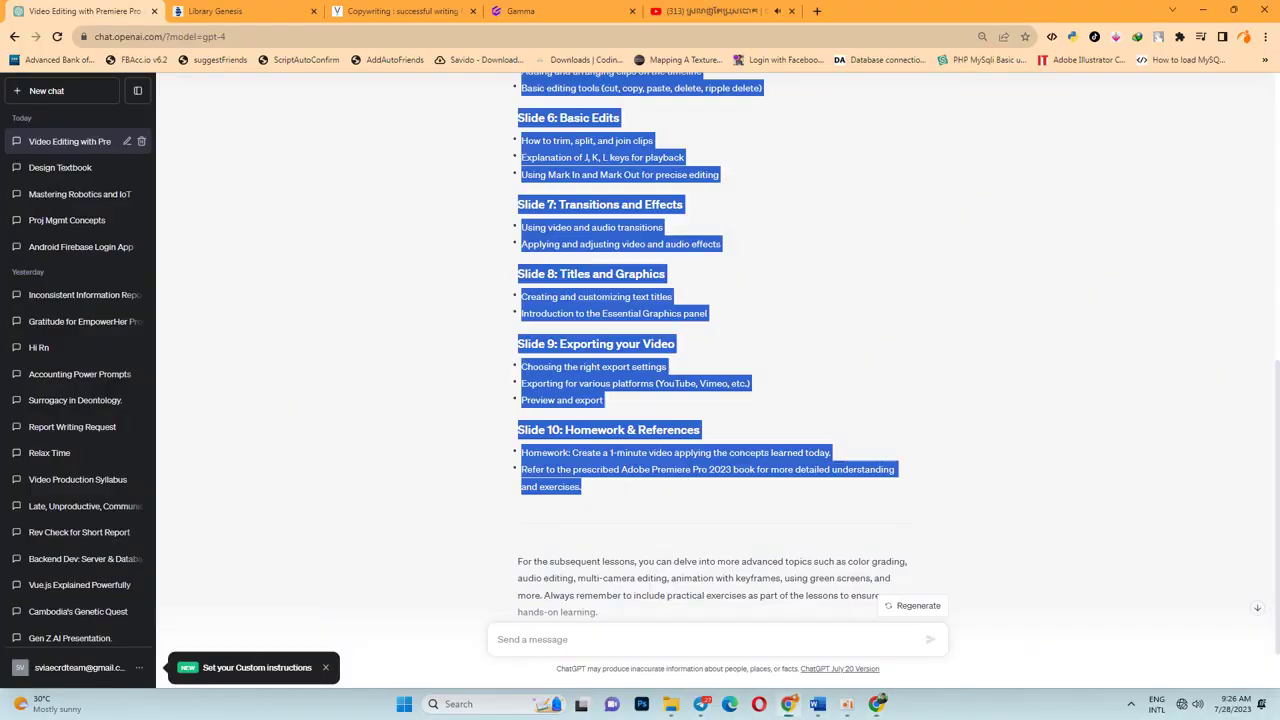
pyautogui.scroll(2, 717, 360)
pyautogui.scroll(2, 717, 360)
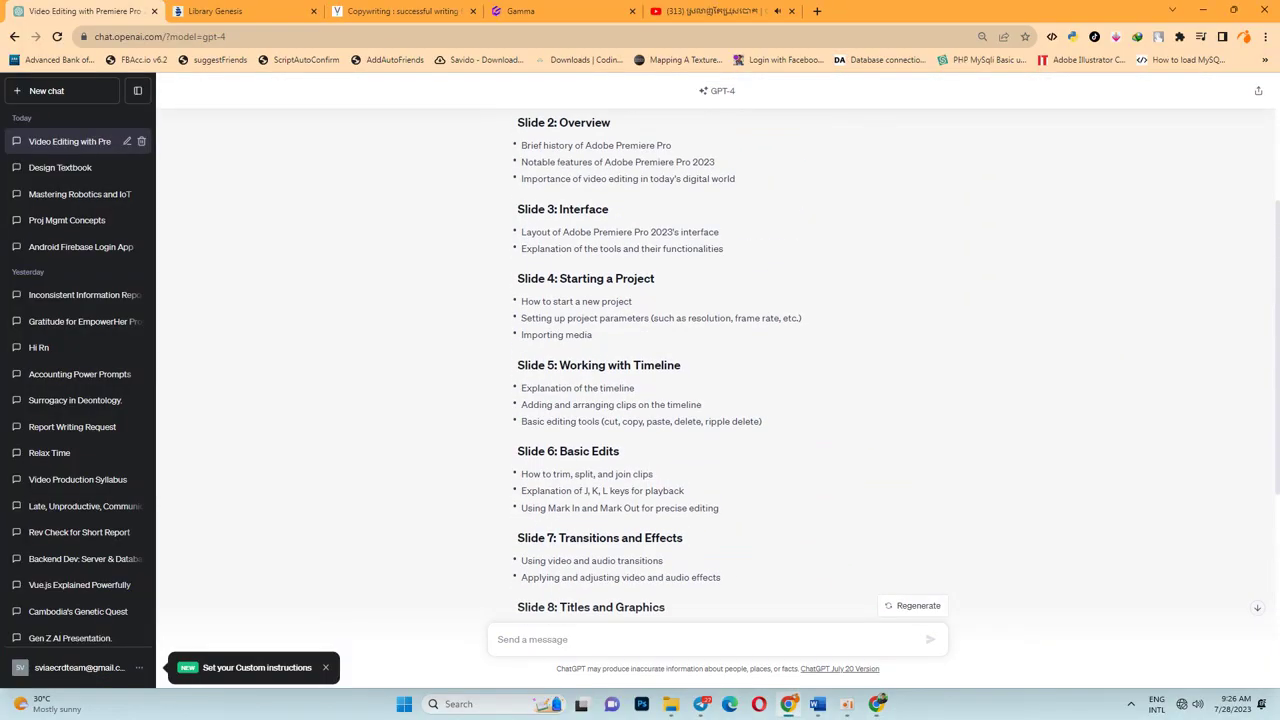
pyautogui.scroll(2, 717, 360)
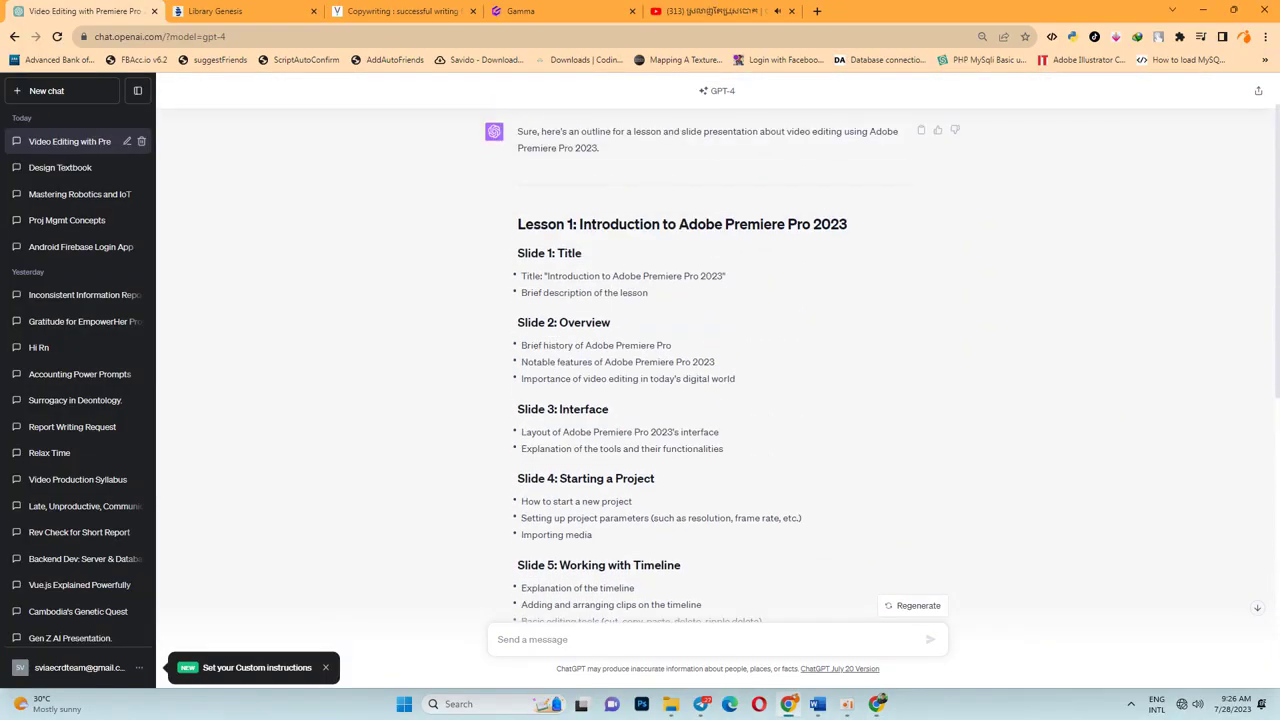
pyautogui.scroll(-2, 717, 360)
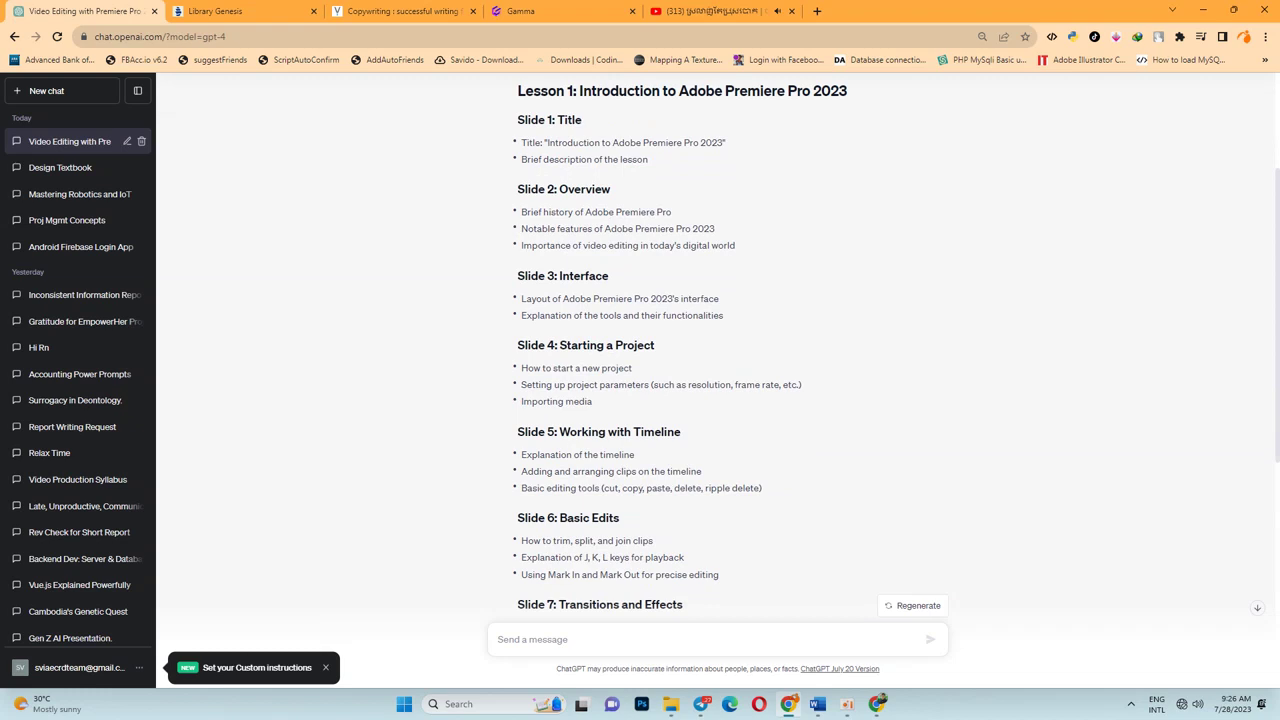
pyautogui.scroll(-2, 717, 360)
pyautogui.scroll(-2, 717, 360)
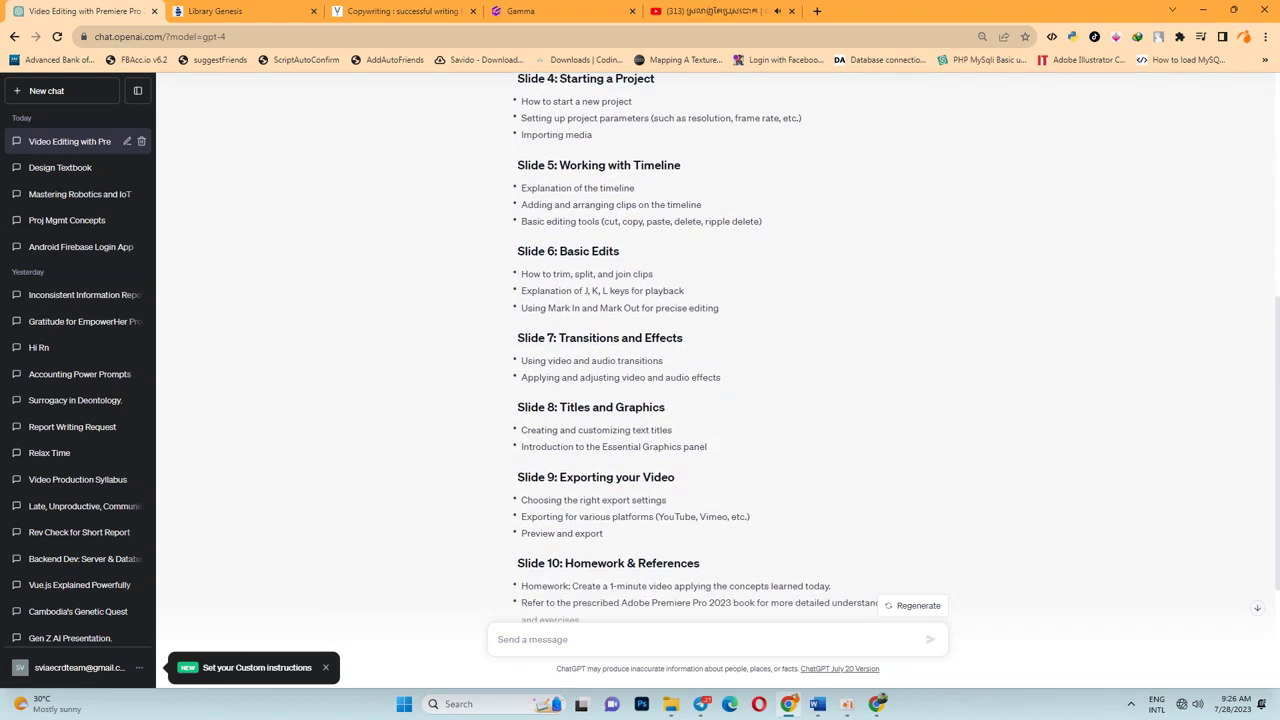
pyautogui.scroll(-2, 717, 360)
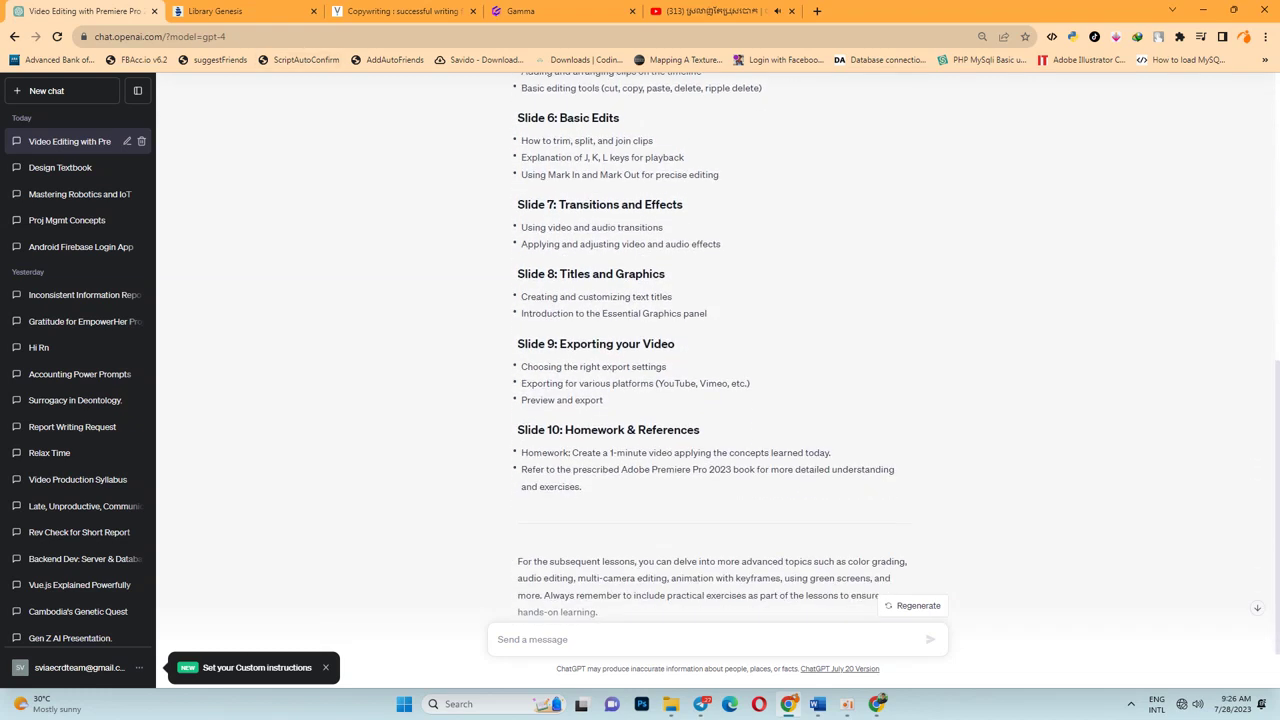
pyautogui.scroll(4, 717, 360)
pyautogui.scroll(4, 717, 360)
pyautogui.scroll(2, 717, 360)
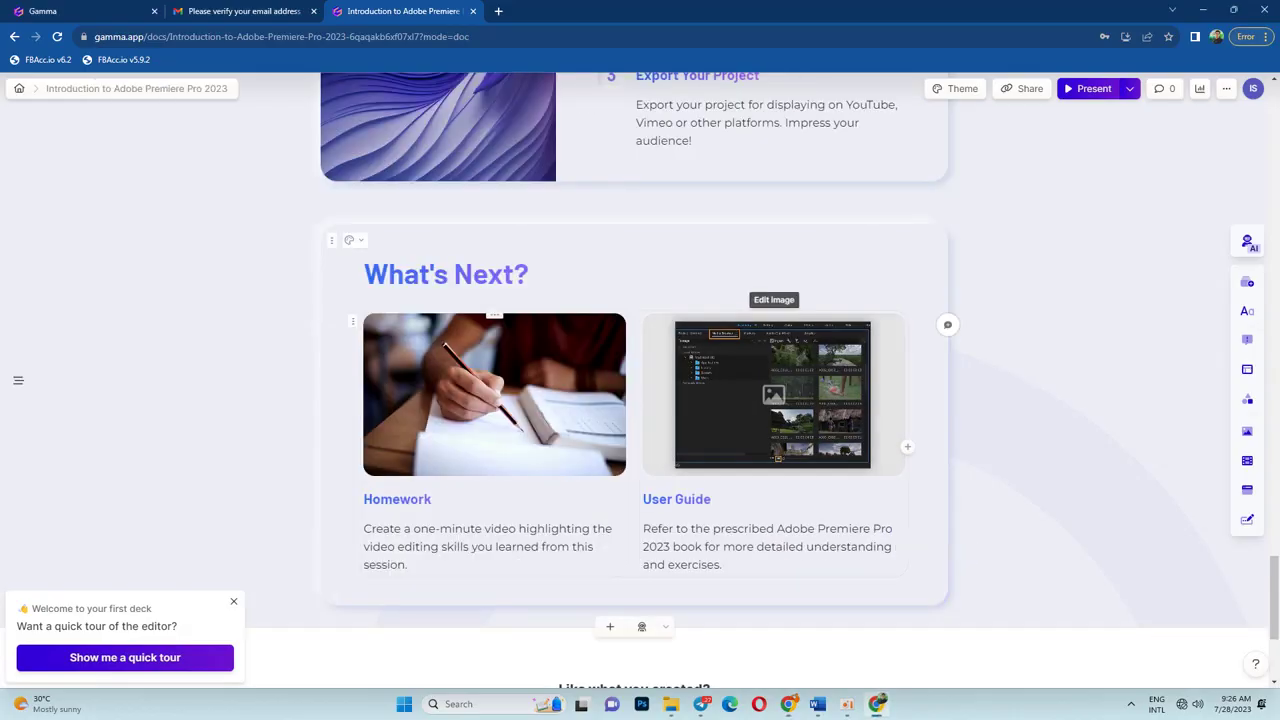
pyautogui.scroll(3, 640, 380)
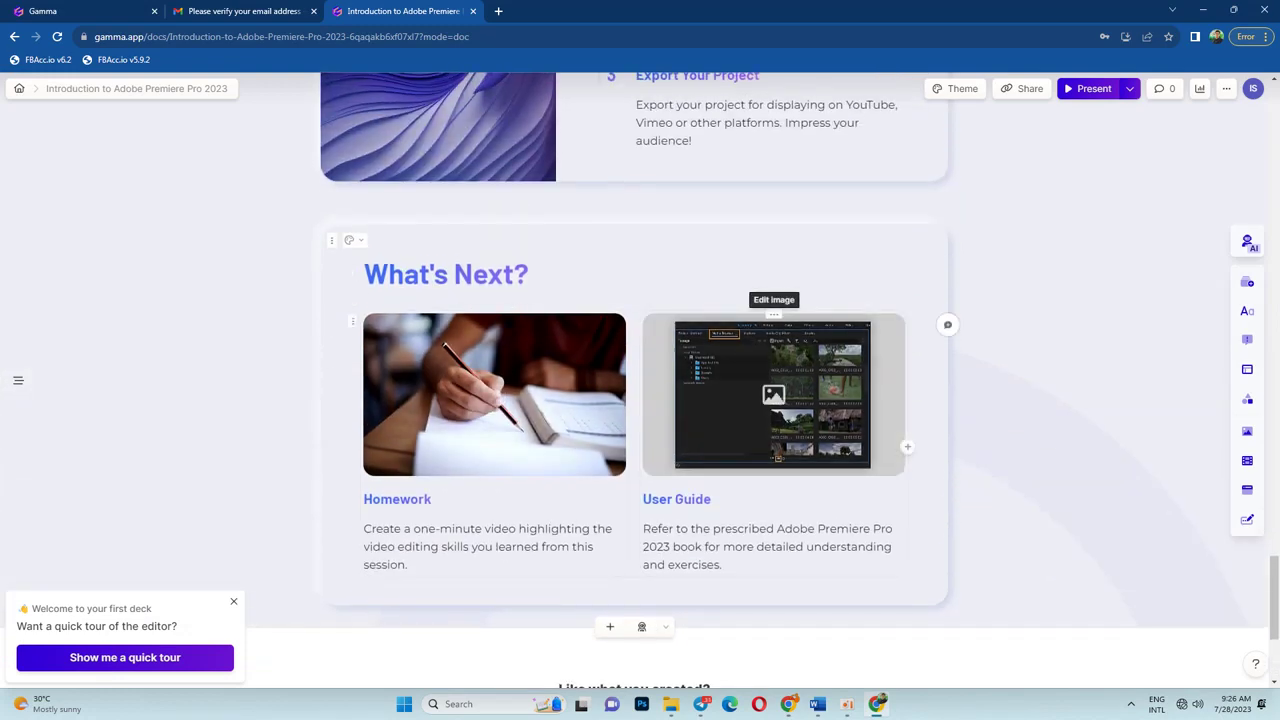
pyautogui.scroll(1, 634, 380)
pyautogui.scroll(4, 634, 380)
pyautogui.scroll(2, 634, 380)
pyautogui.scroll(1, 634, 380)
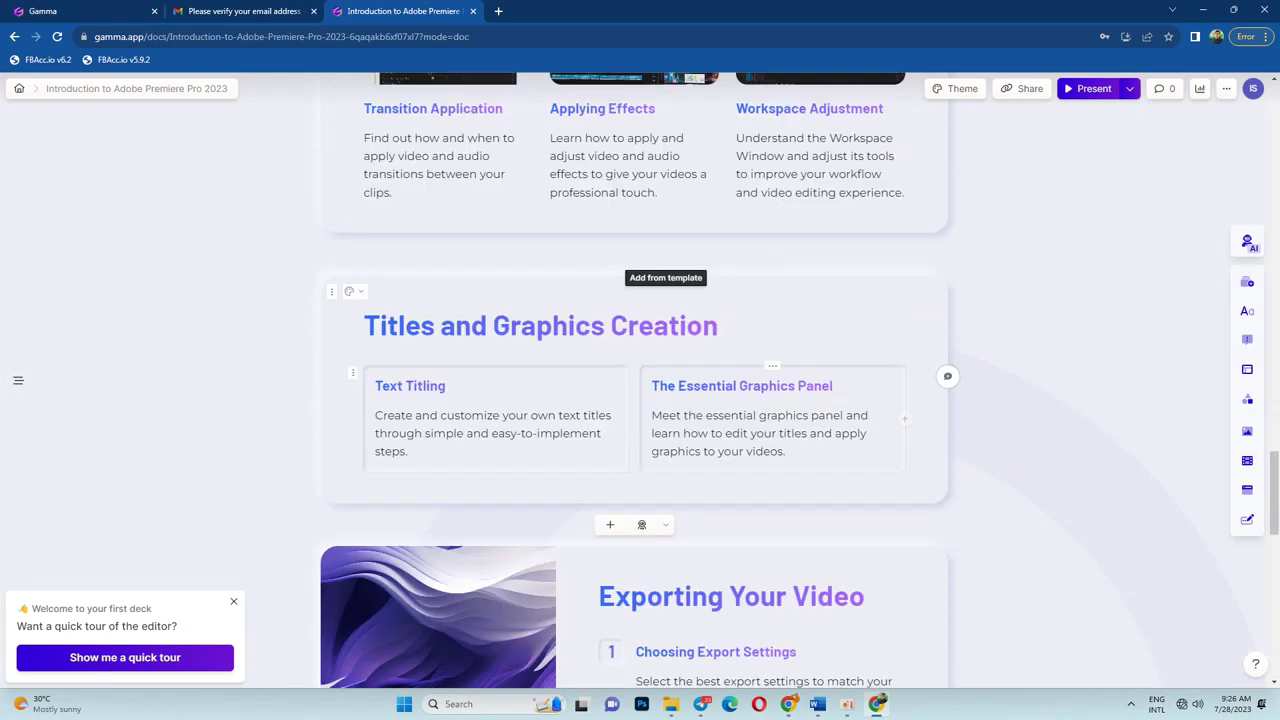
pyautogui.scroll(1, 634, 380)
pyautogui.scroll(4, 634, 380)
pyautogui.scroll(-10, 634, 380)
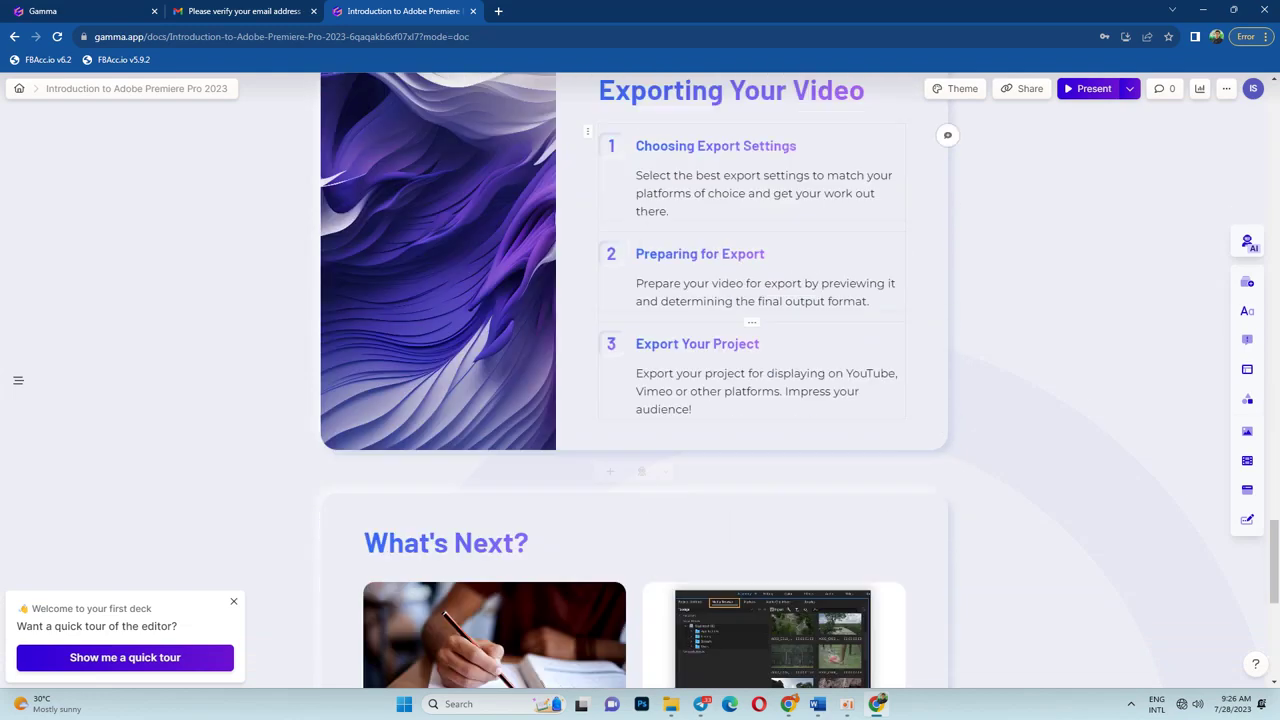
pyautogui.scroll(-4, 634, 400)
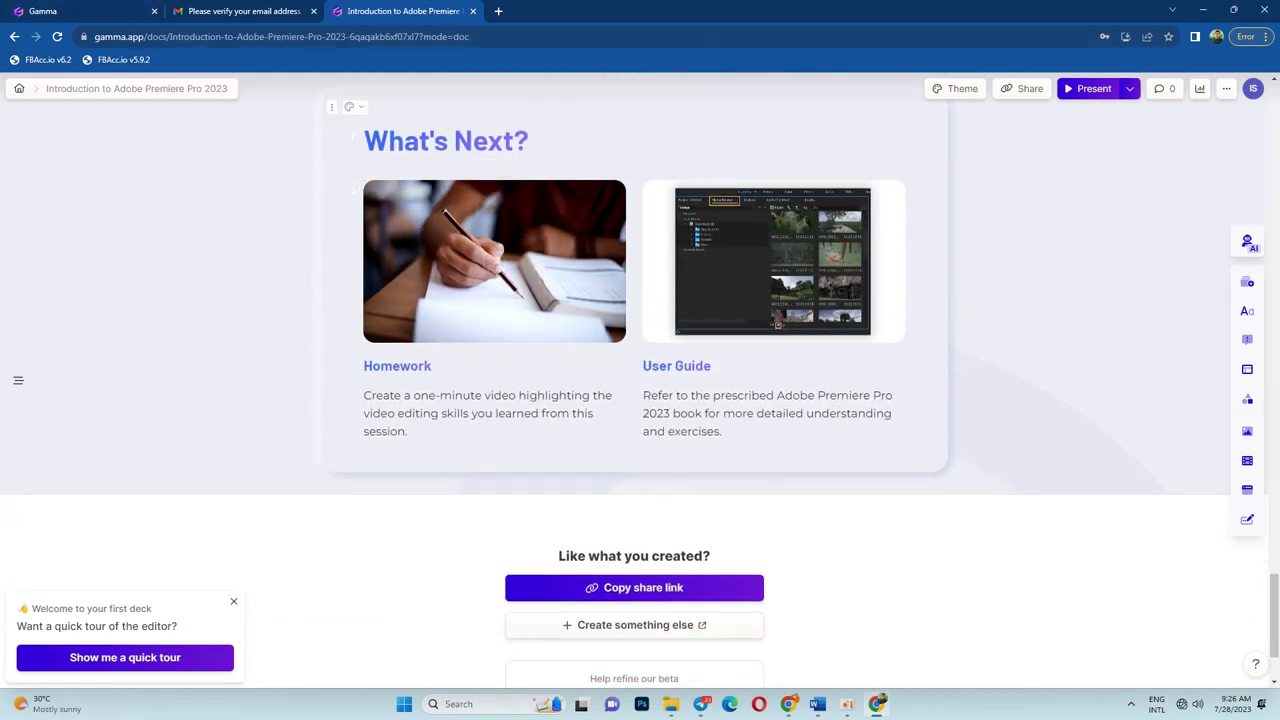
pyautogui.hotkey('alt', 'Tab')
pyautogui.scroll(-5, 716, 350)
pyautogui.scroll(-3, 716, 350)
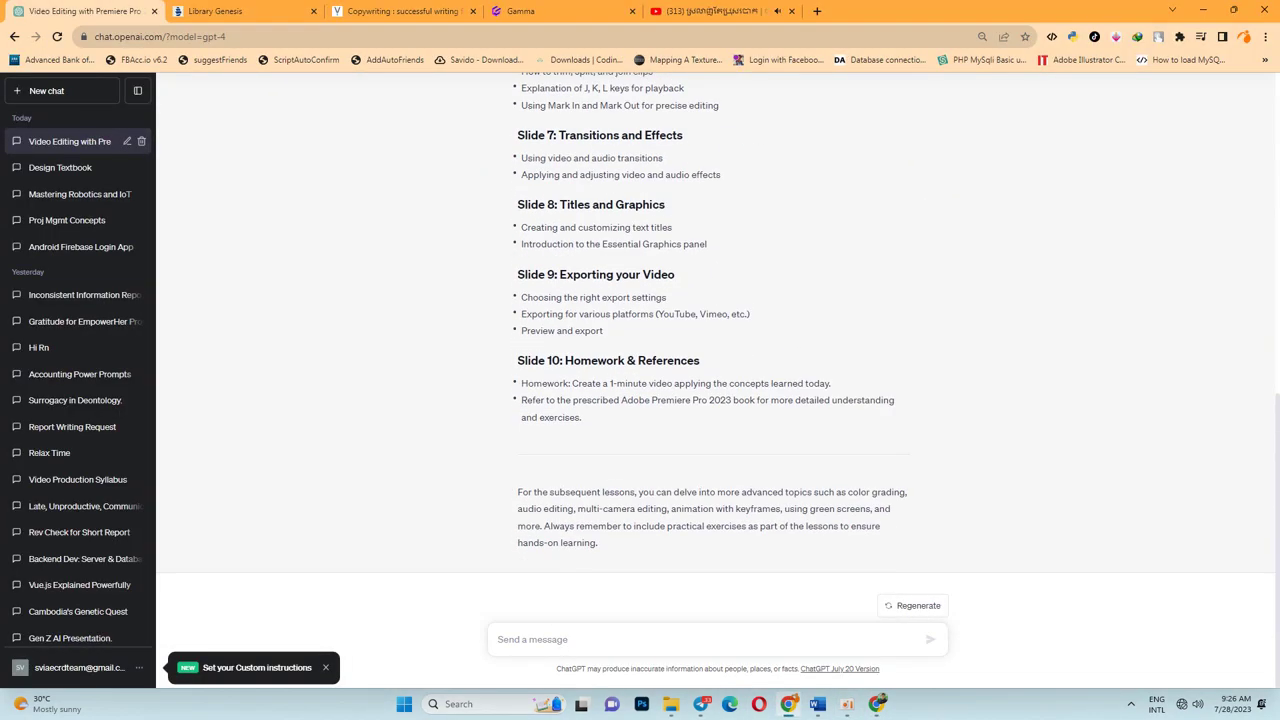
pyautogui.moveTo(565, 360); pyautogui.dragTo(585, 418)
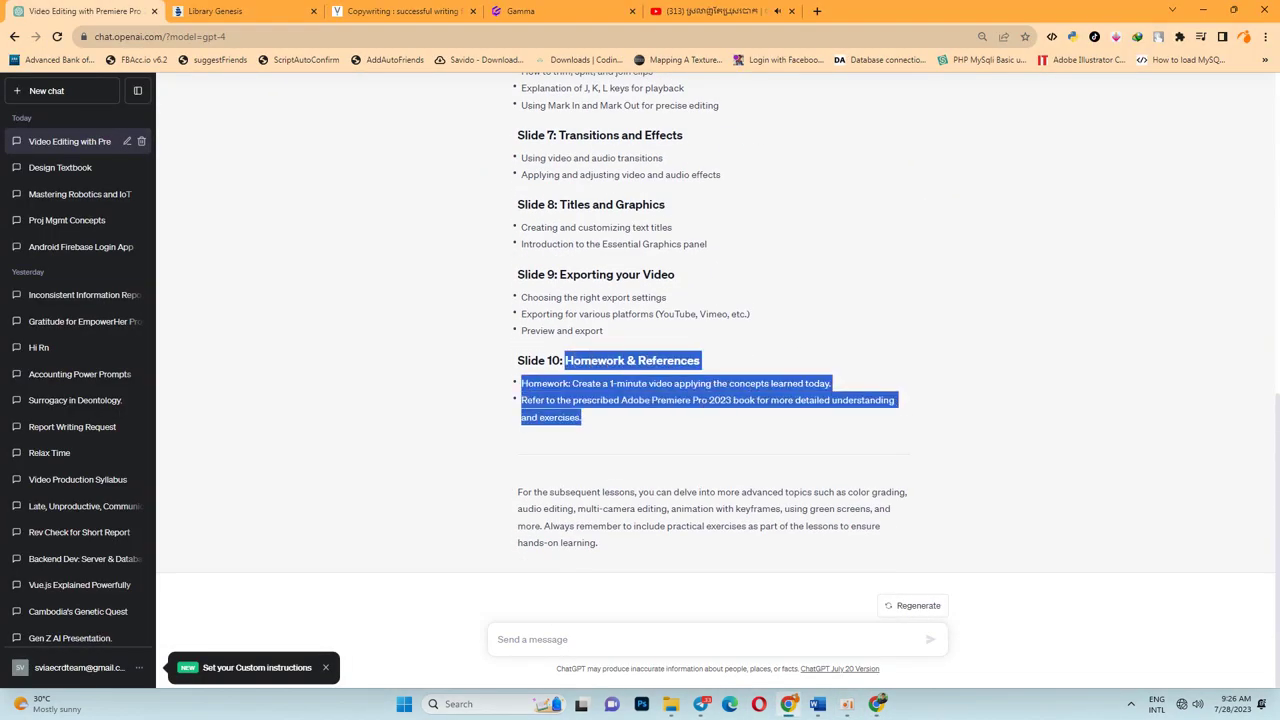
pyautogui.hotkey('alt', 'Tab')
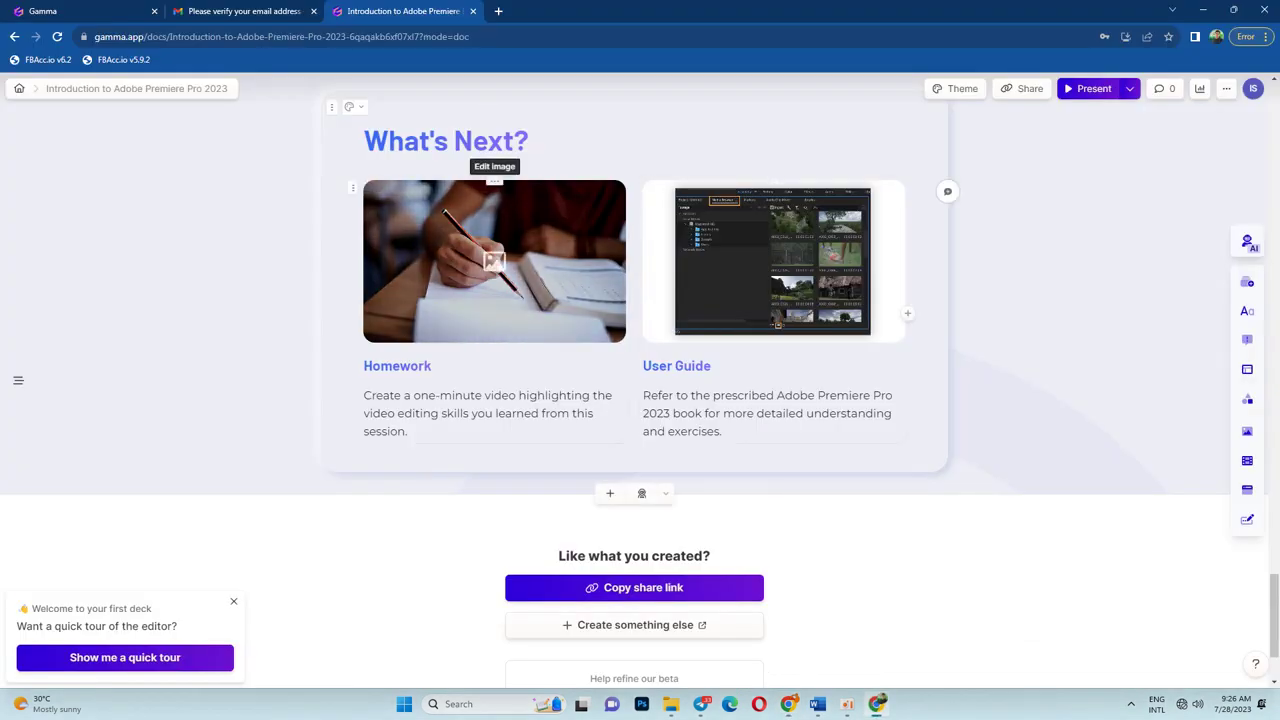
# Browse replacement images for the Homework card but keep the current picture.
pyautogui.click(494, 261)
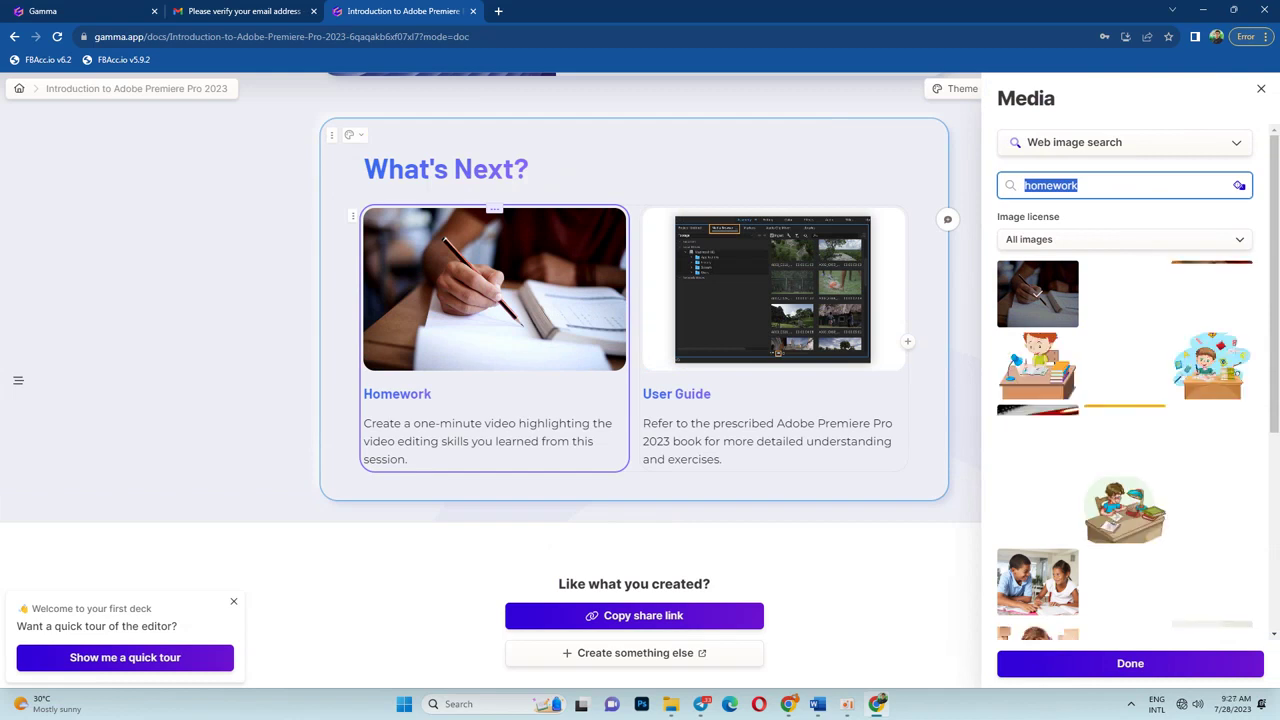
pyautogui.press('Escape')
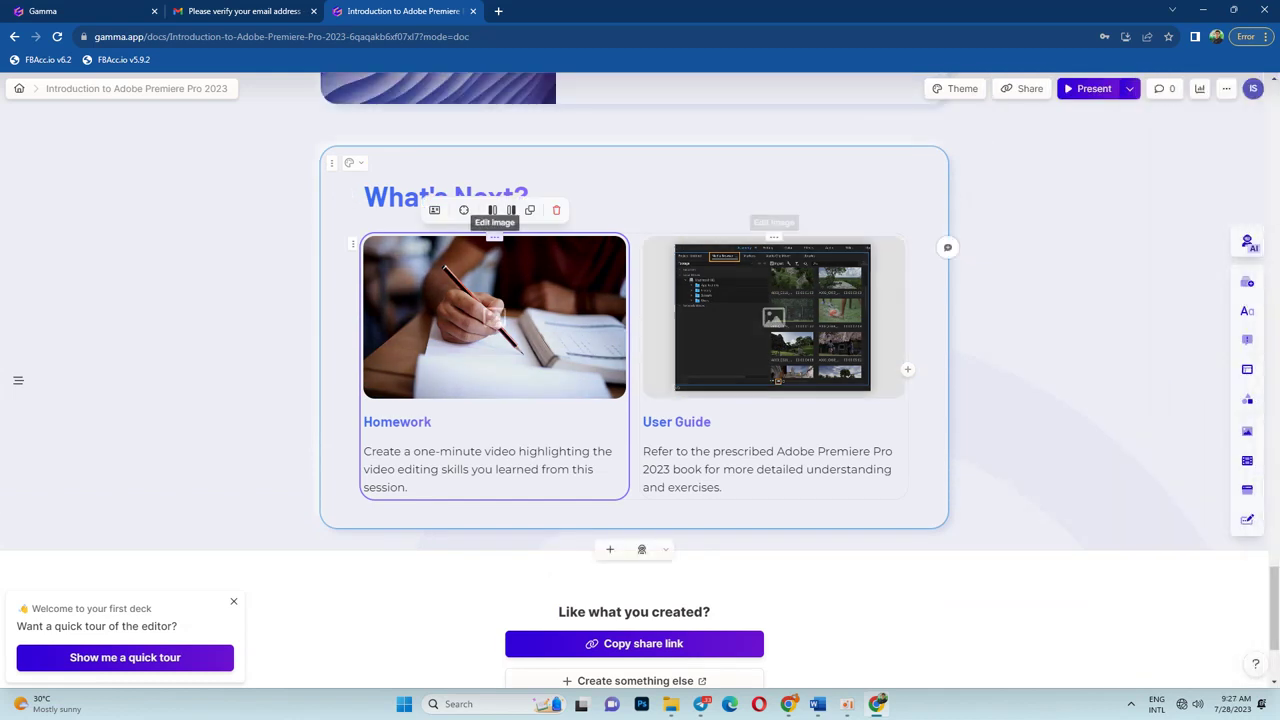
pyautogui.scroll(3, 640, 380)
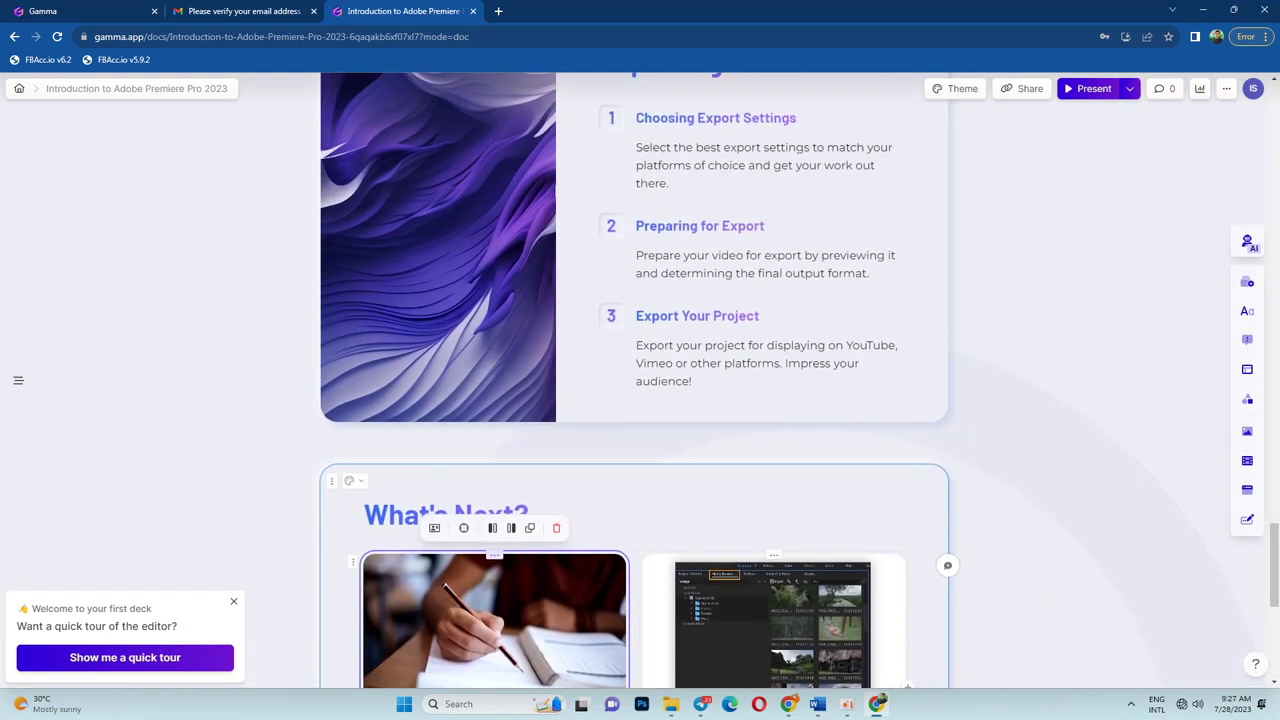
pyautogui.scroll(2, 640, 380)
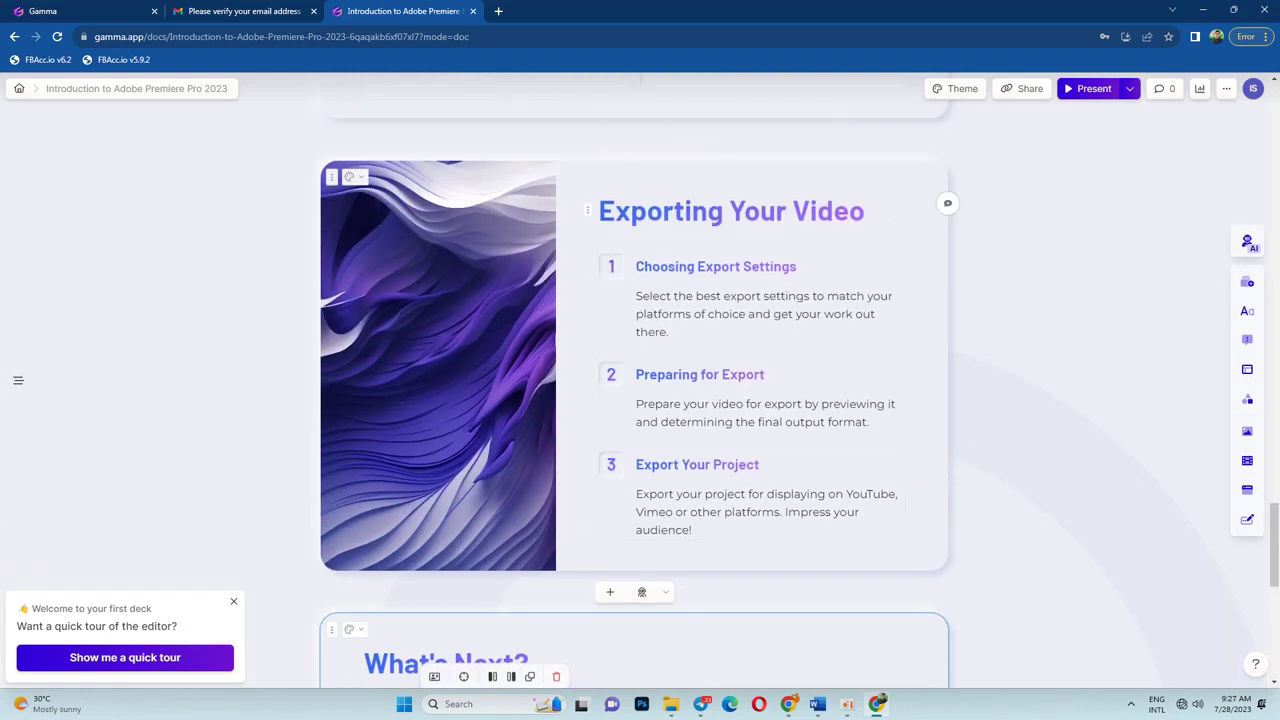
pyautogui.scroll(-2, 946, 580)
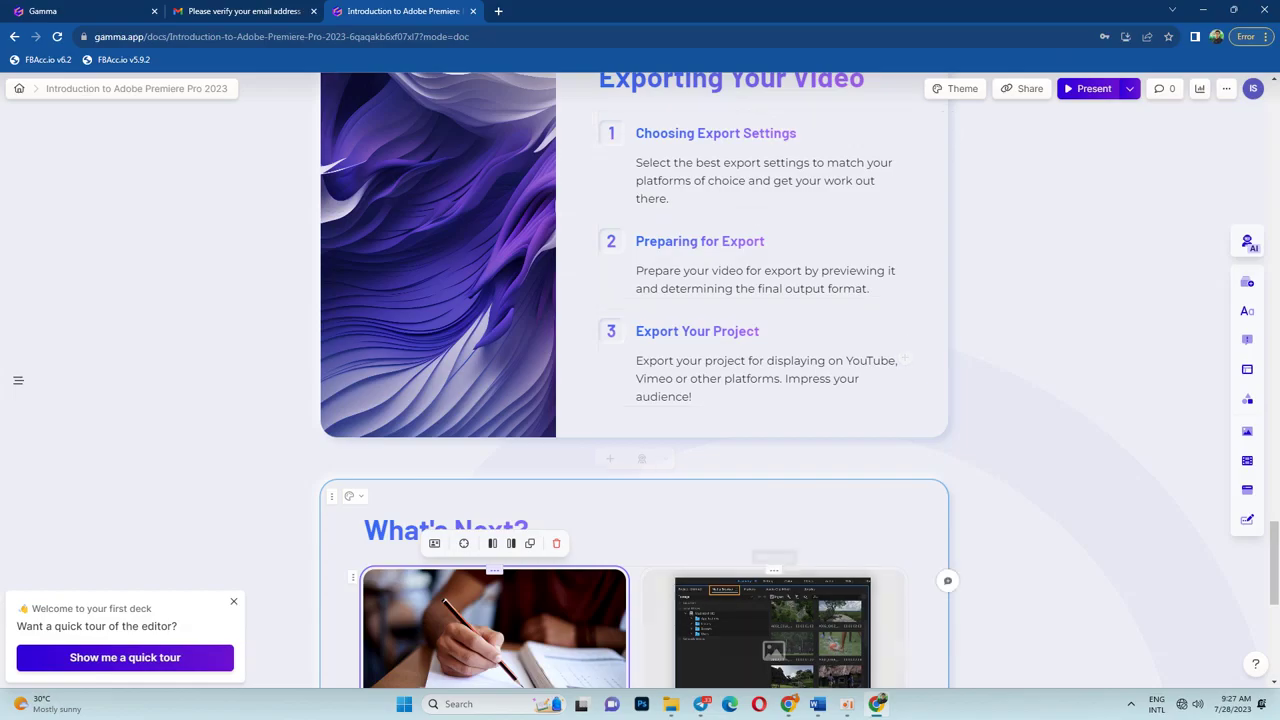
pyautogui.hotkey('alt', 'Tab')
# Clear the text selections in ChatGPT's outline, including the Slide 10 Homework lines.
pyautogui.moveTo(577, 274); pyautogui.dragTo(666, 297)
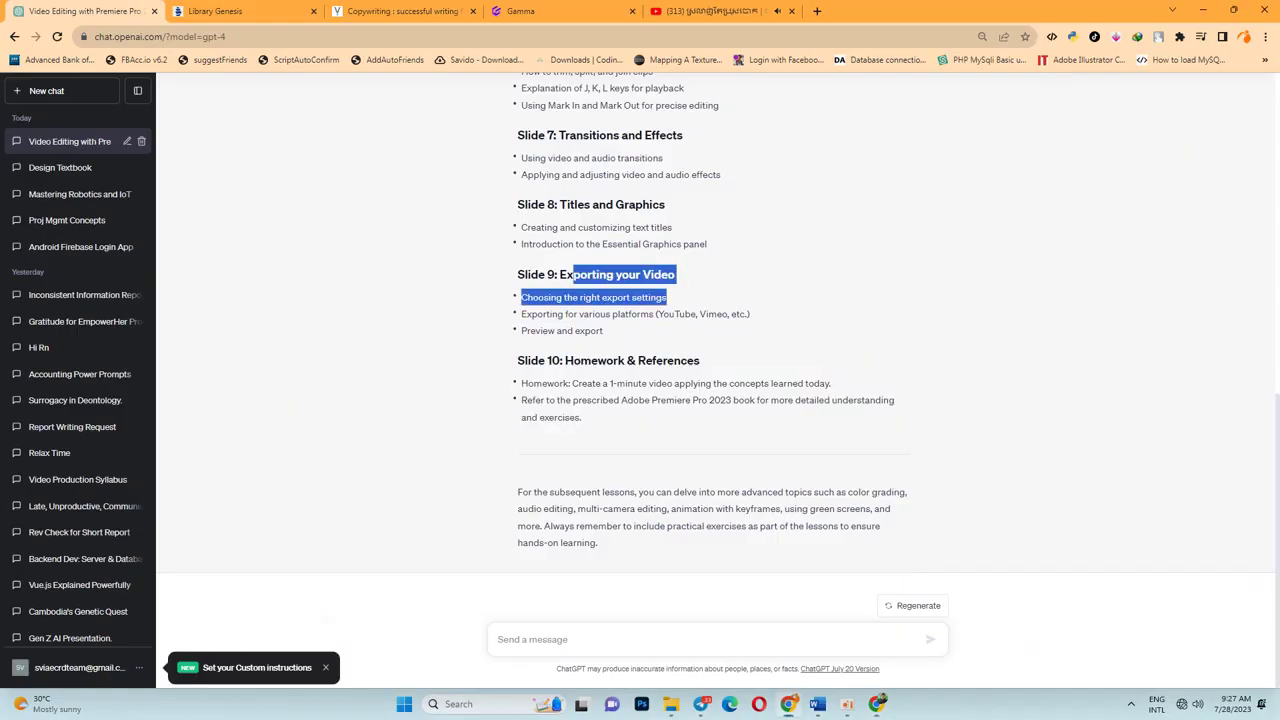
pyautogui.click(666, 297)
pyautogui.moveTo(568, 383)
pyautogui.mouseDown()
pyautogui.moveTo(601, 383)
pyautogui.moveTo(522, 399)
pyautogui.moveTo(534, 383)
pyautogui.mouseUp()
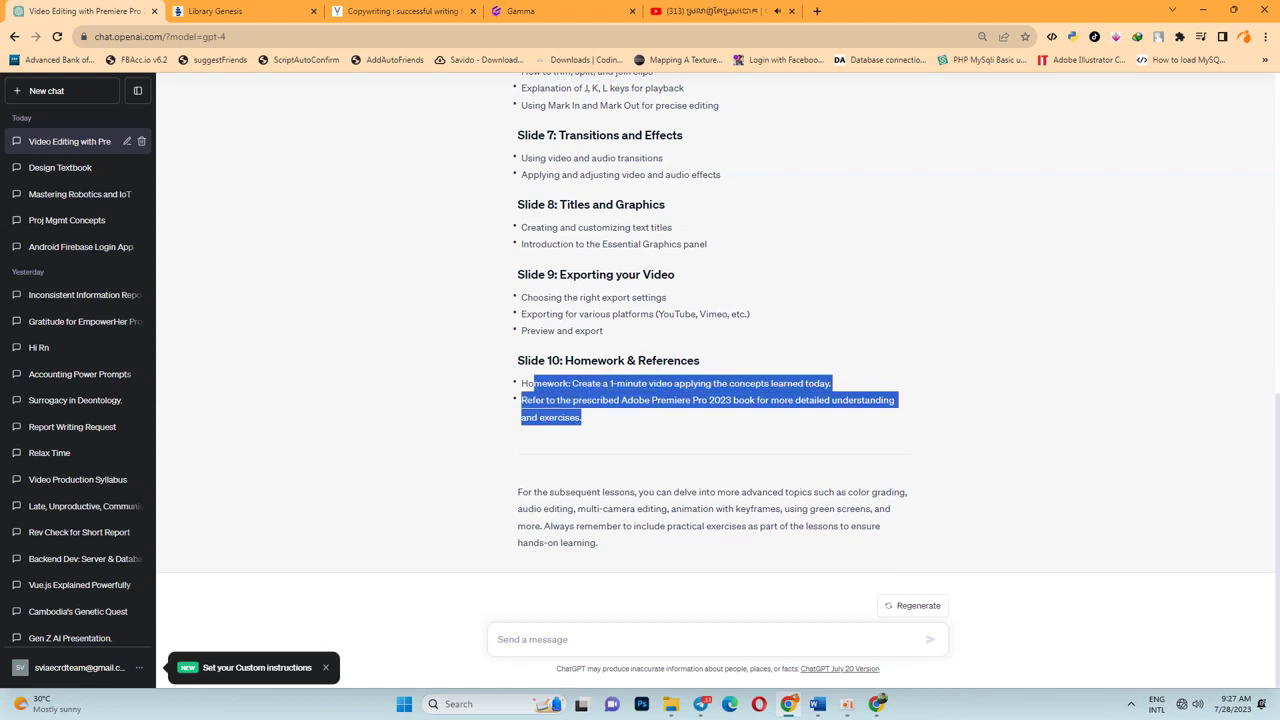
pyautogui.click(534, 383)
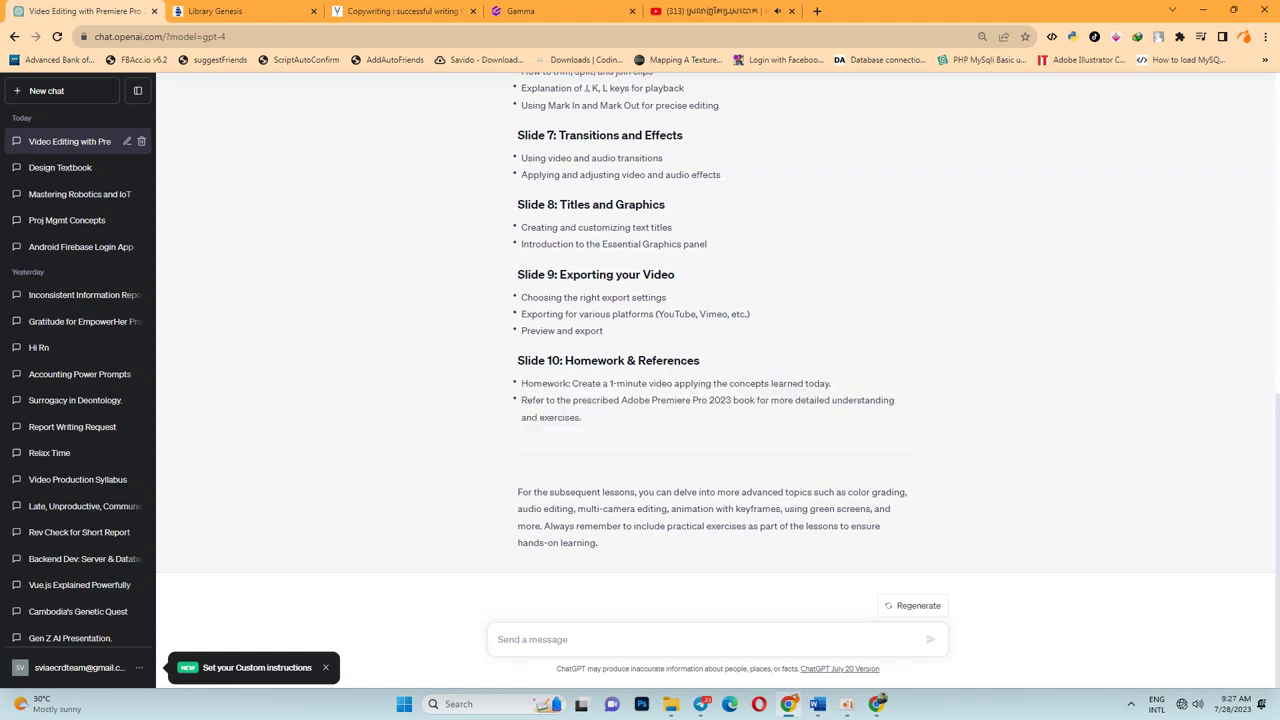
# Return to the Gamma deck and scroll up to the Introduction to Adobe Premiere Pro 2023 title card.
pyautogui.click(875, 630)
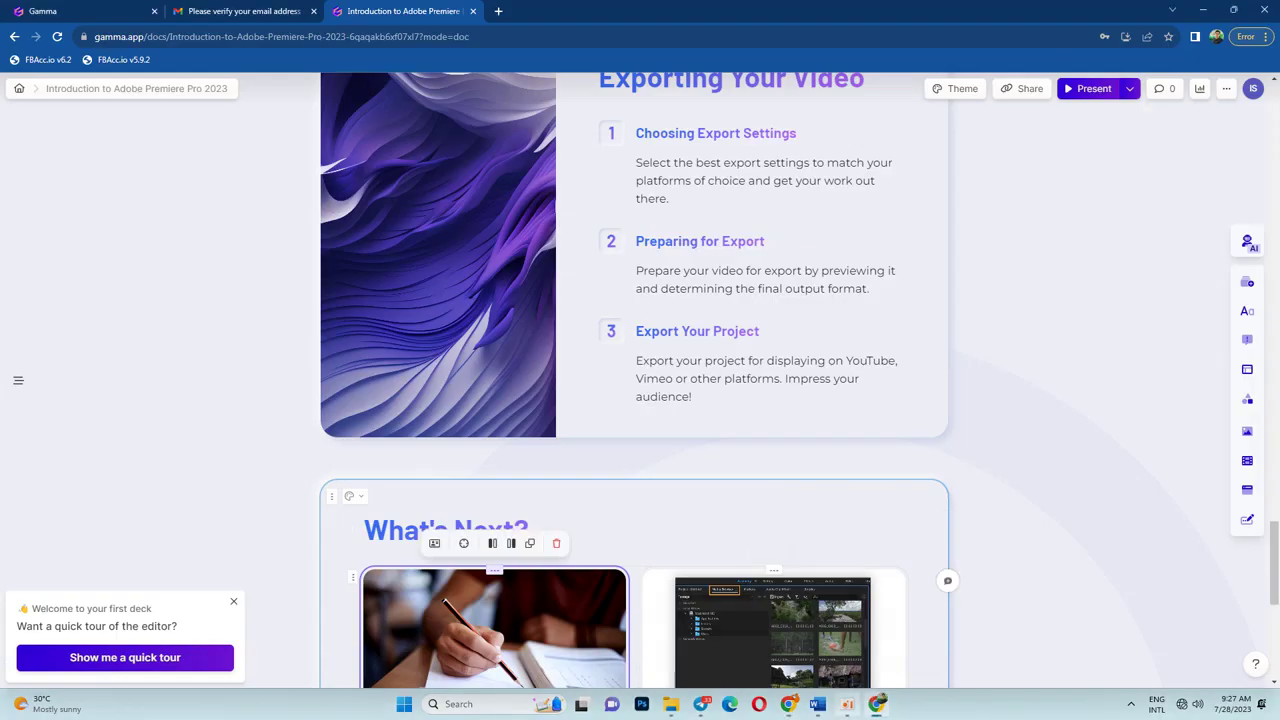
pyautogui.scroll(5, 640, 380)
pyautogui.scroll(5, 640, 380)
pyautogui.scroll(5, 640, 380)
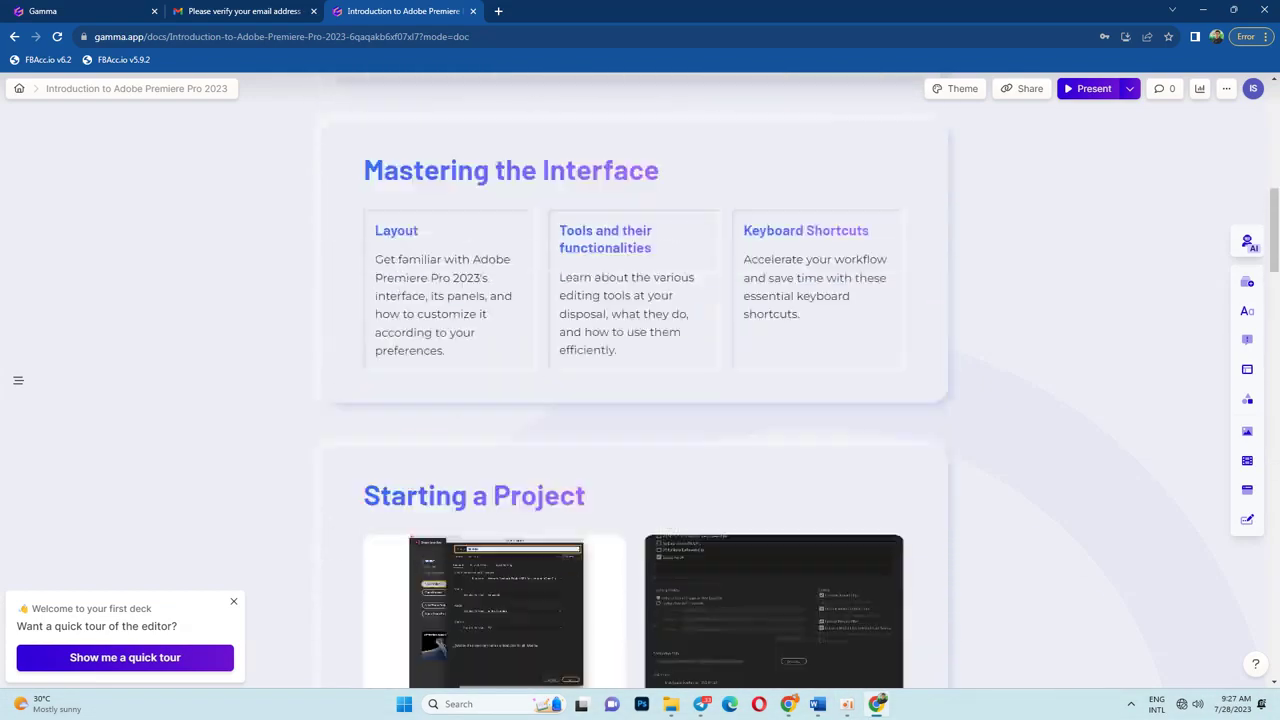
pyautogui.scroll(5, 640, 380)
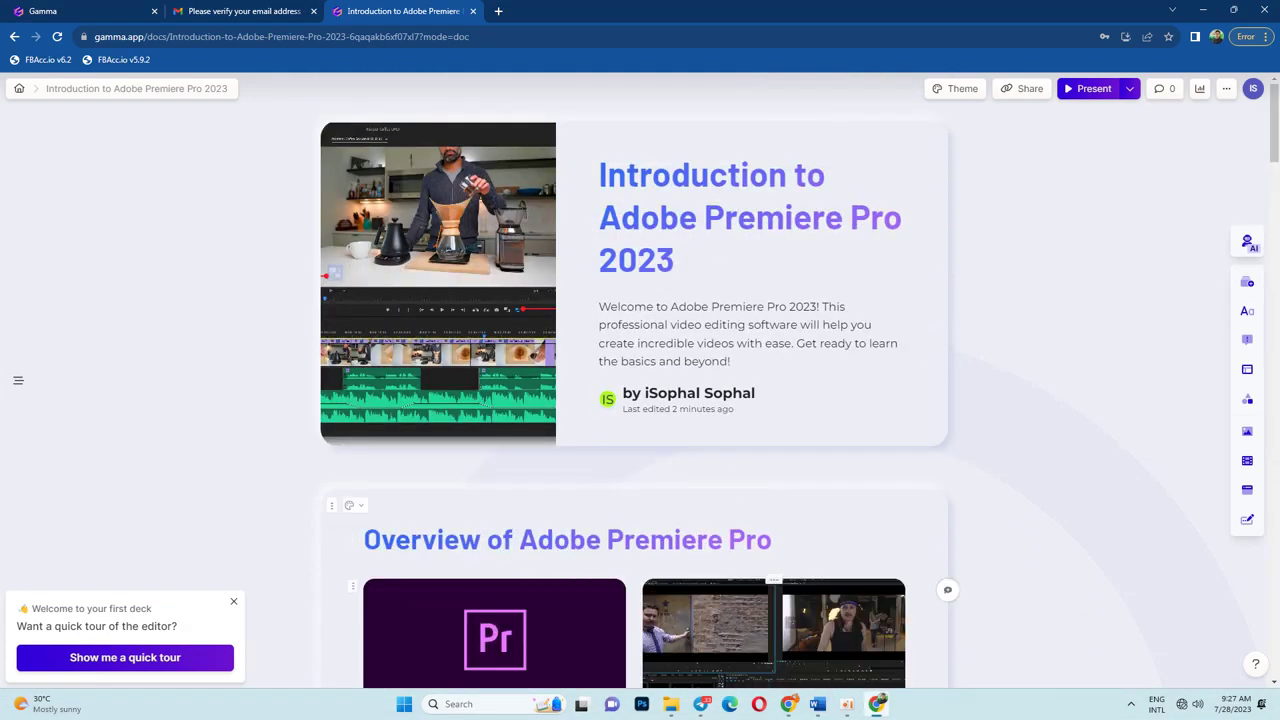